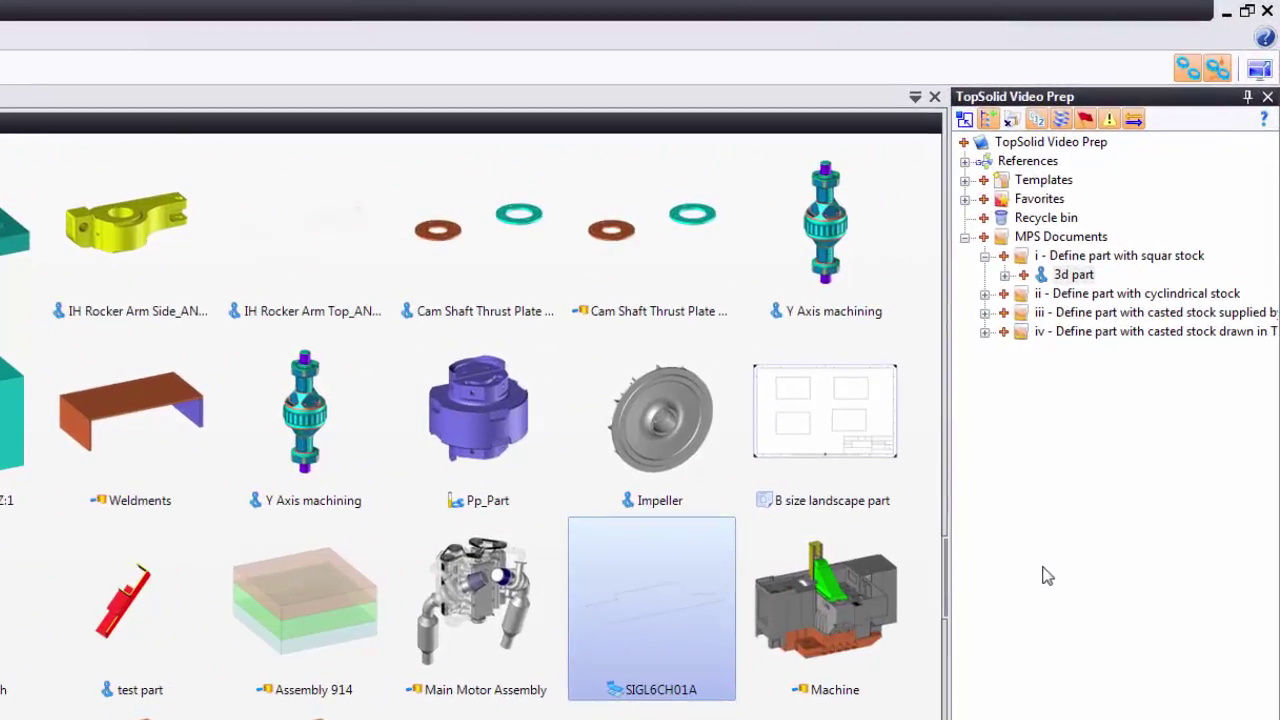
- Create a new Machined Part Setup document from the 3d part via its context menu
{"action": "double_click", "coordinate": [1072, 275]}
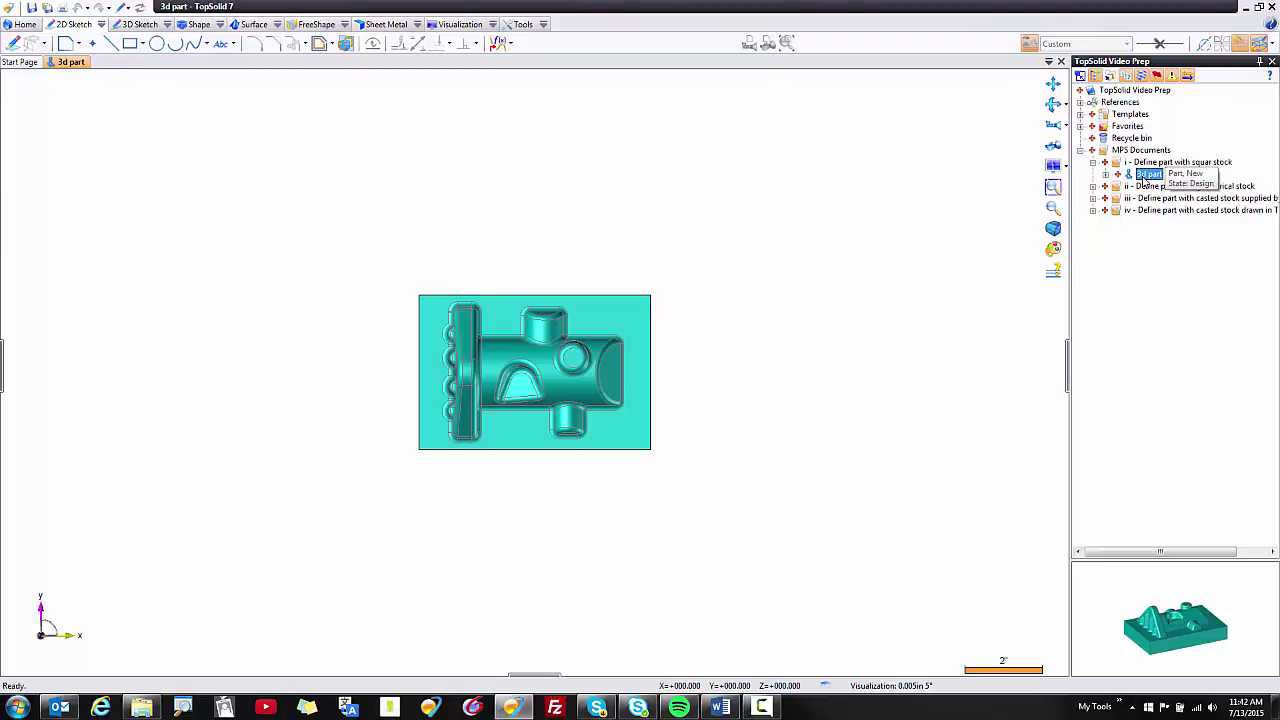
{"action": "right_click", "coordinate": [1146, 181]}
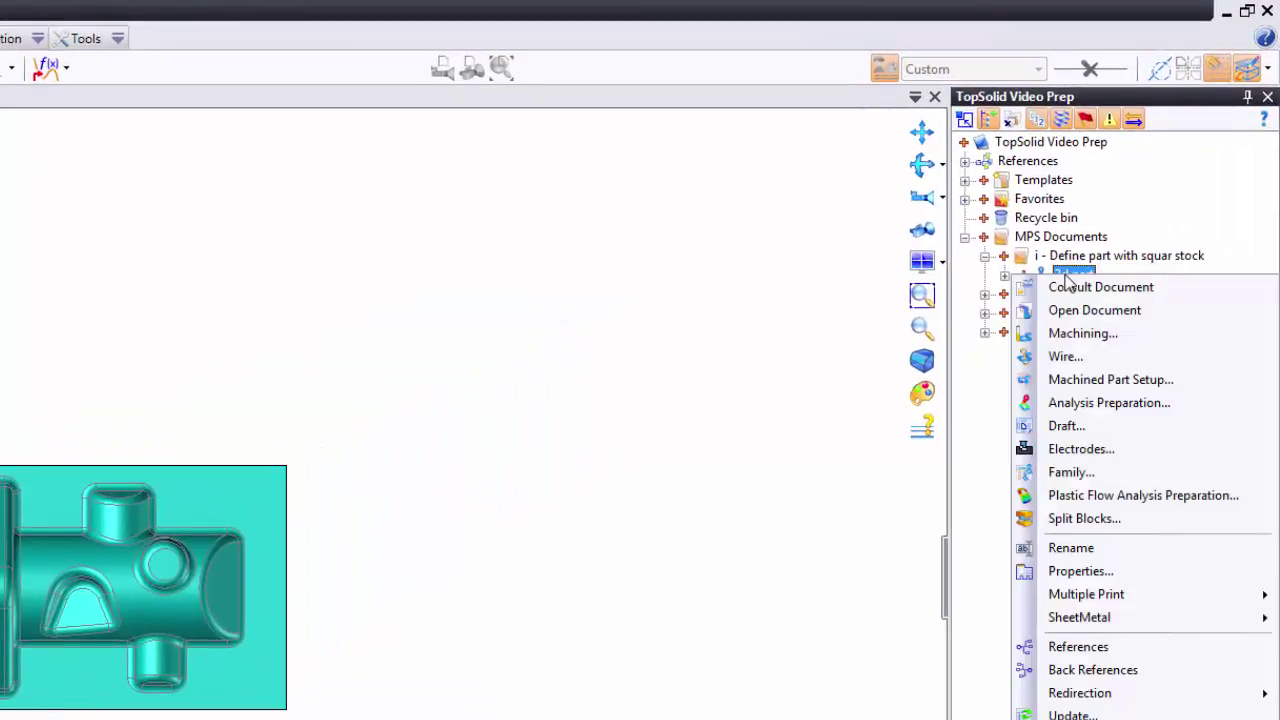
{"action": "left_click", "coordinate": [1150, 379]}
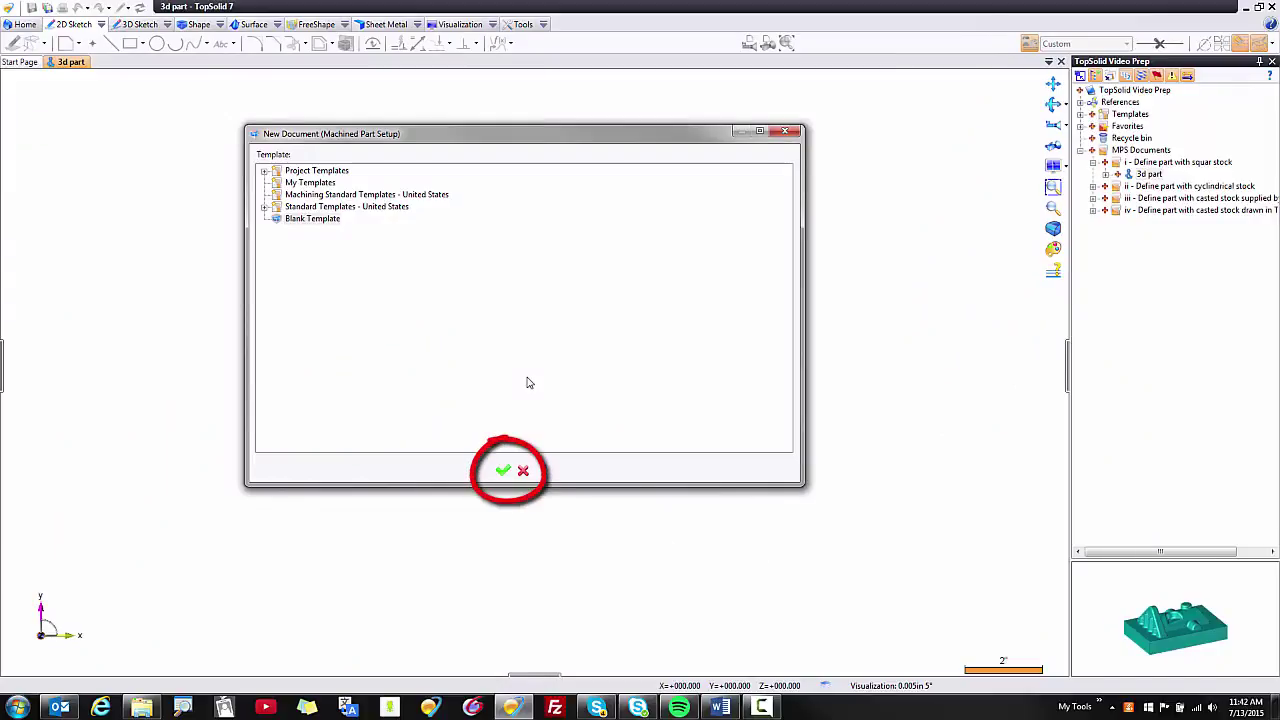
{"action": "left_click", "coordinate": [503, 472]}
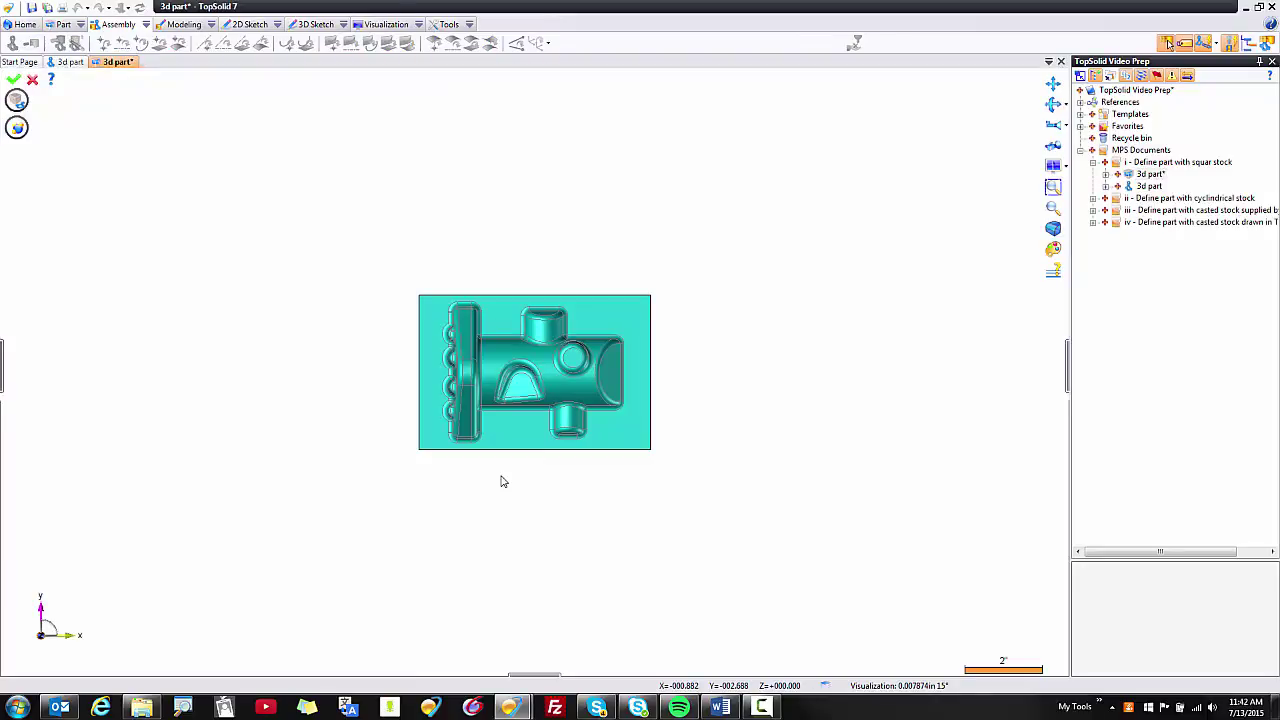
- Close the first setup document without saving and create another Machined Part Setup from 3d part
{"action": "left_click", "coordinate": [1061, 61]}
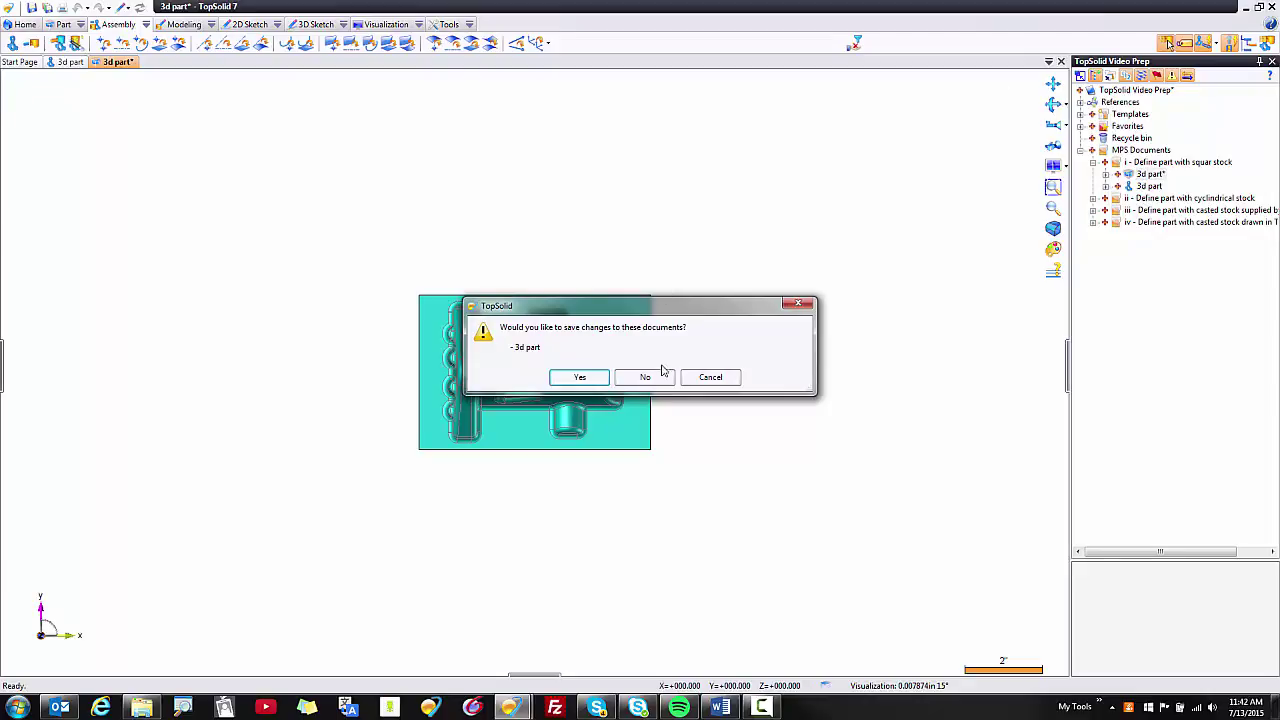
{"action": "left_click", "coordinate": [652, 376]}
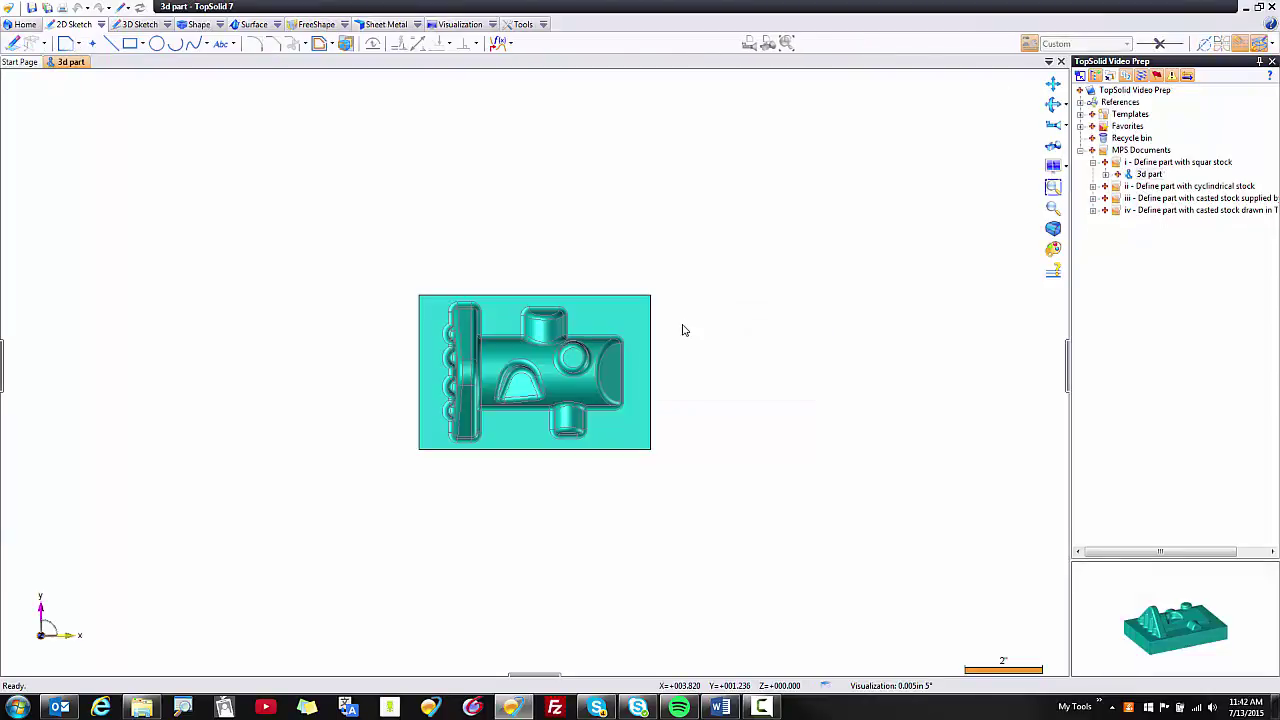
{"action": "middle_click_drag", "start_coordinate": [543, 249], "coordinate": [543, 250]}
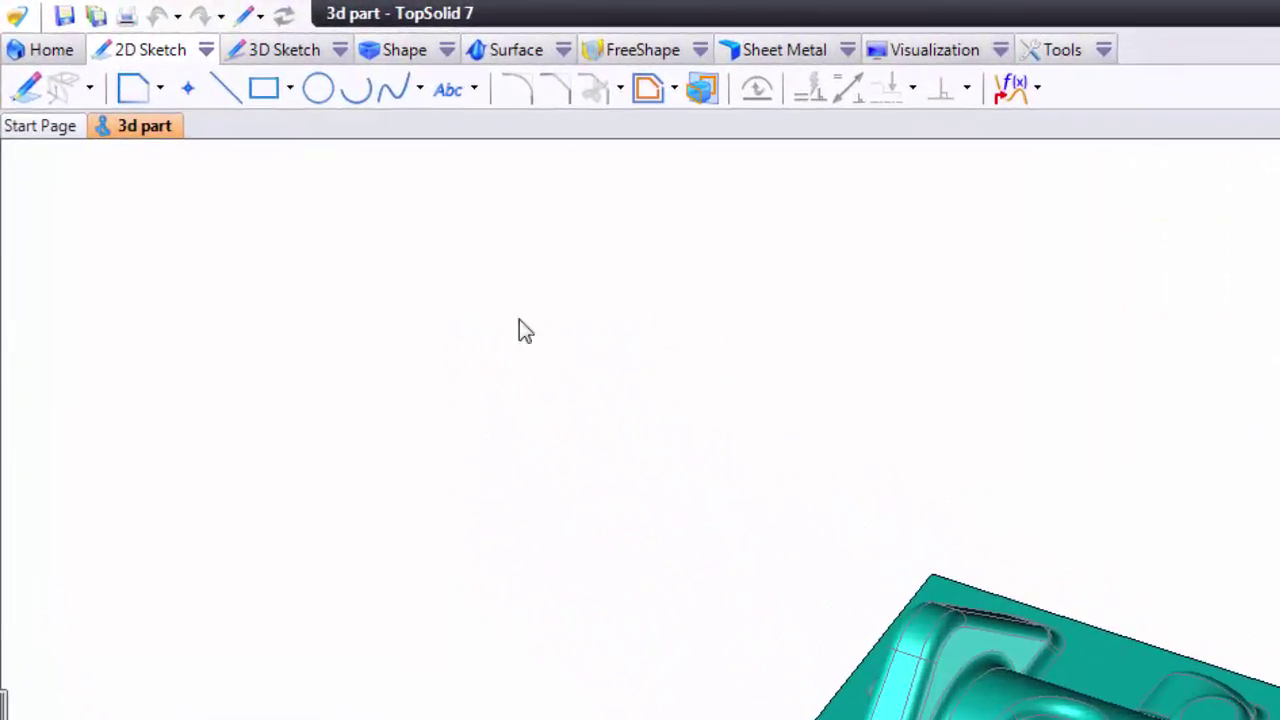
{"action": "right_click", "coordinate": [132, 128]}
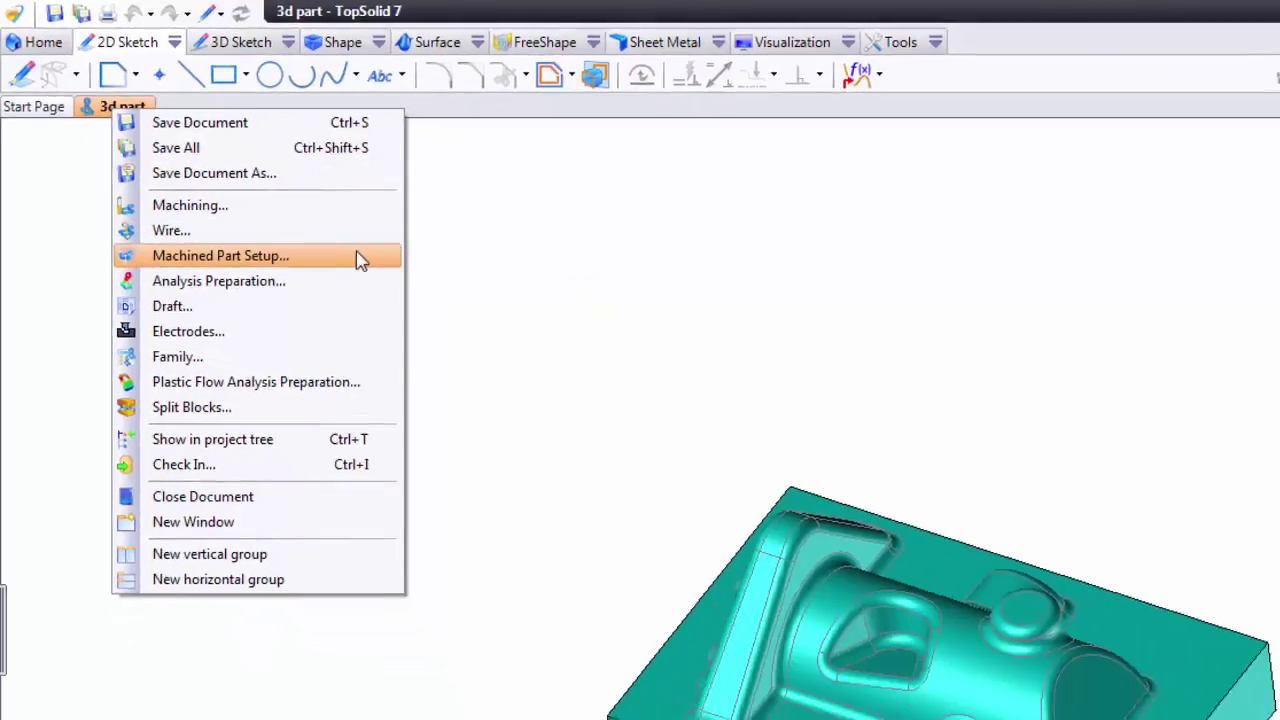
{"action": "left_click", "coordinate": [360, 259]}
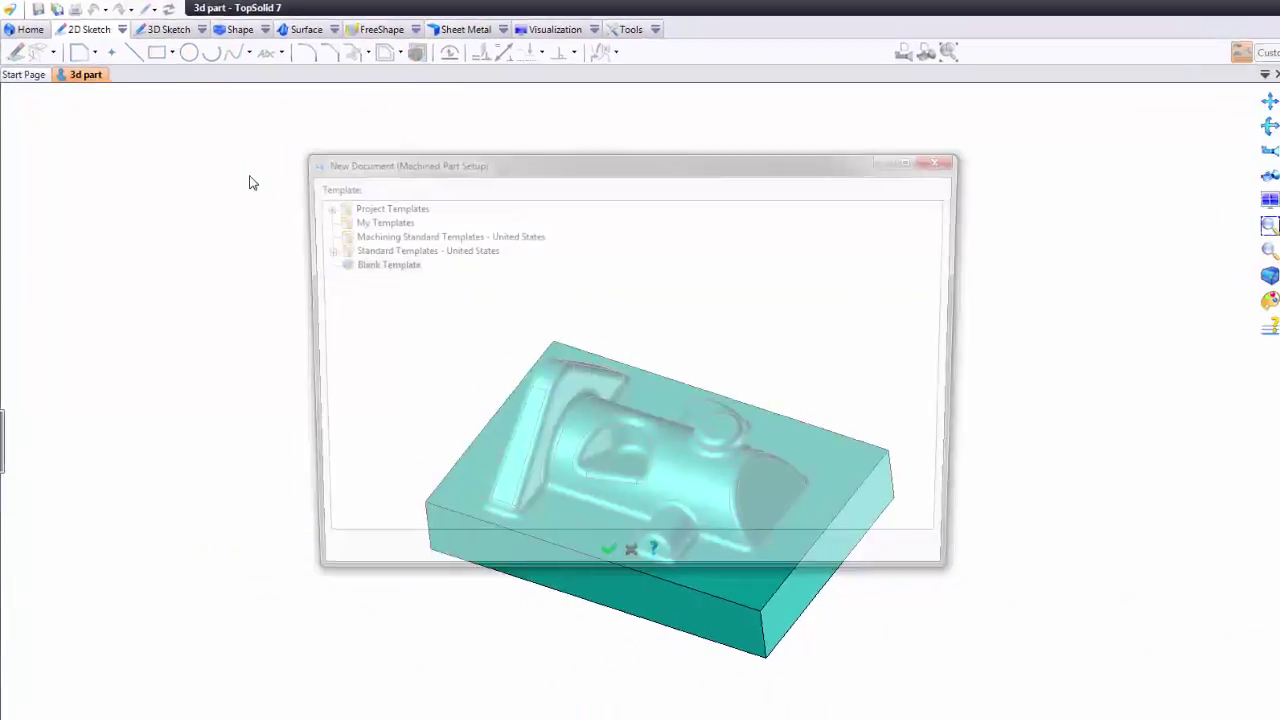
{"action": "left_click", "coordinate": [503, 471]}
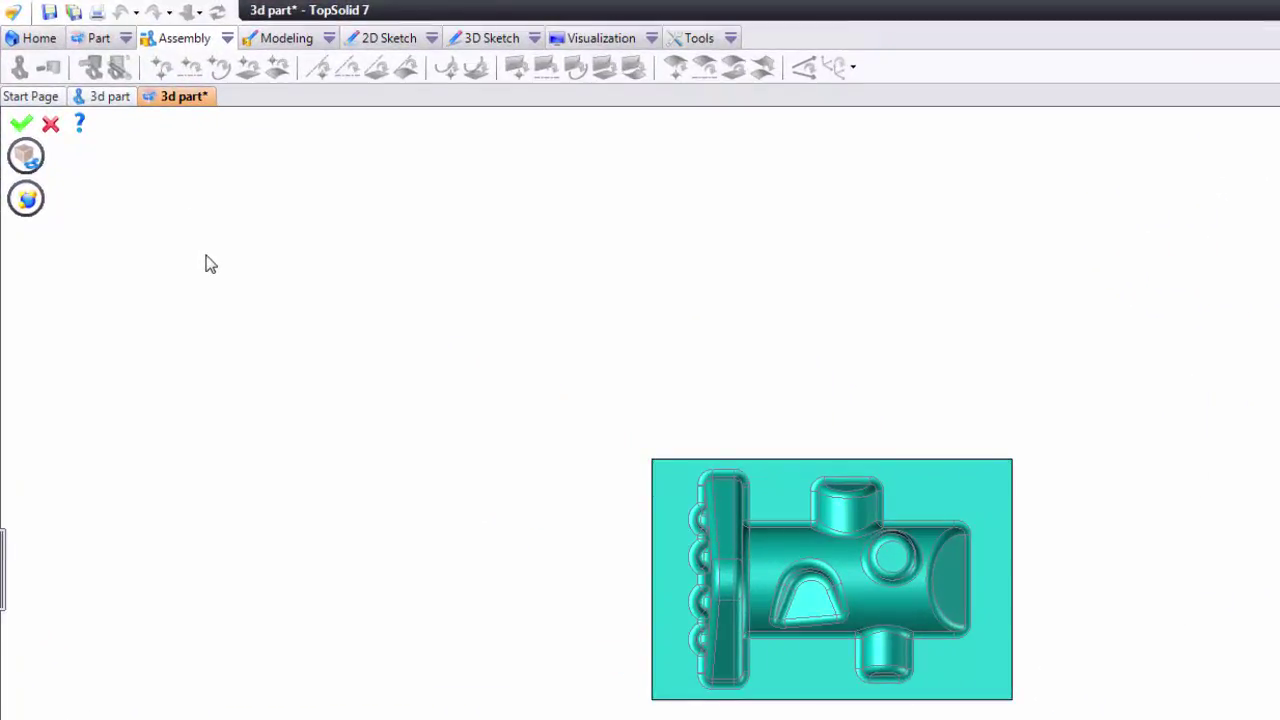
- Open the Finishes, stocks and environment dialog from the Part tab's Parts panel
{"action": "left_click", "coordinate": [96, 44]}
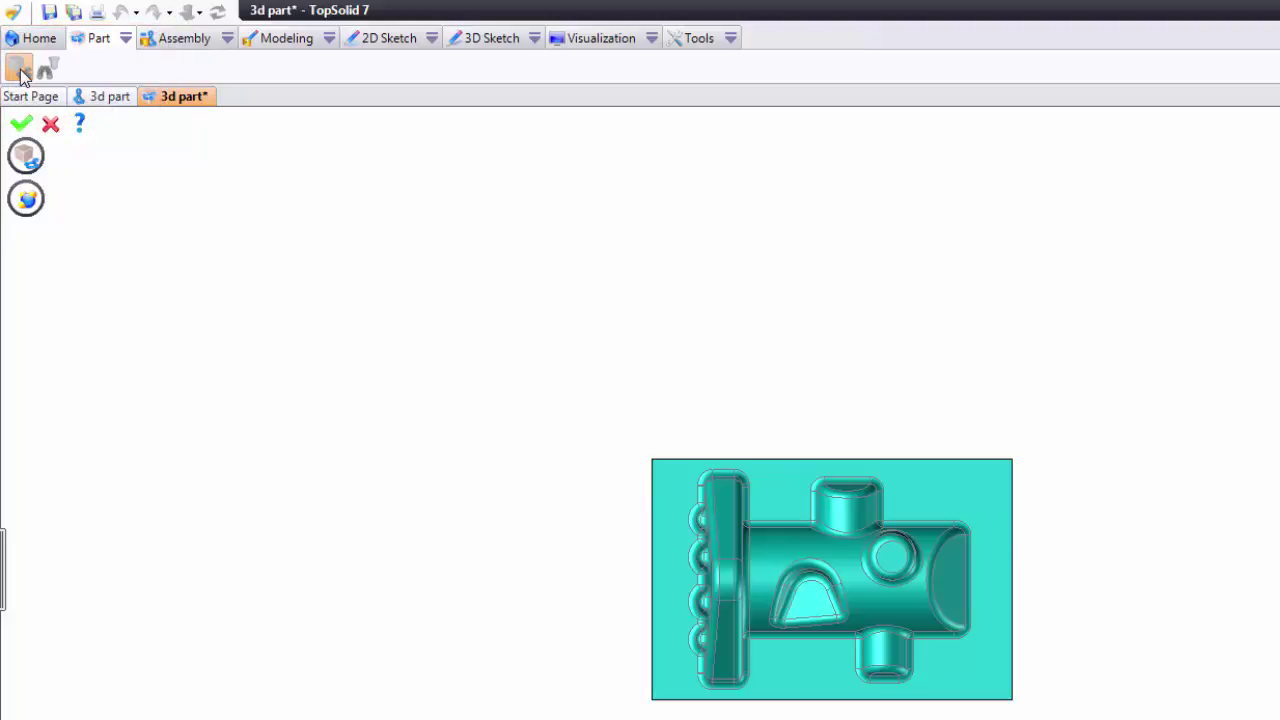
{"action": "left_click", "coordinate": [22, 76]}
{"action": "left_click", "coordinate": [3, 578]}
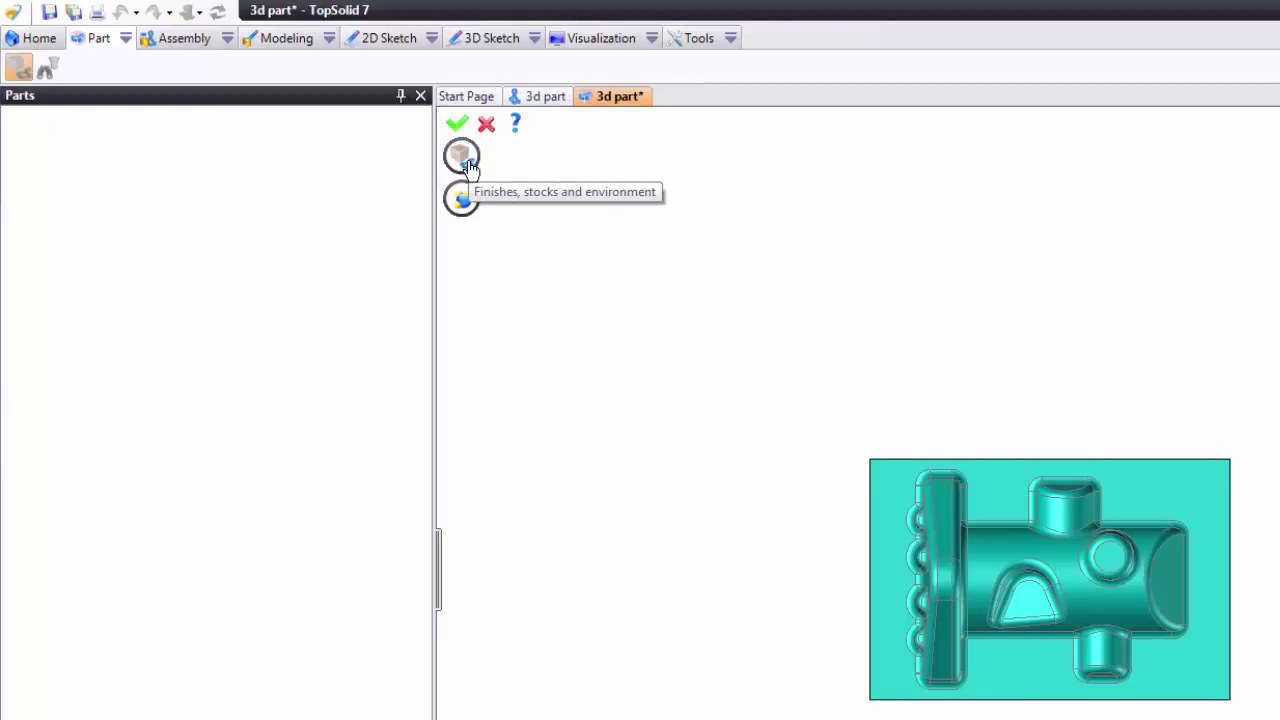
{"action": "left_click", "coordinate": [462, 156]}
- Dock the Finishes, stocks and environment panel beside the view, keeping the part as the finish
{"action": "left_click", "coordinate": [185, 100]}
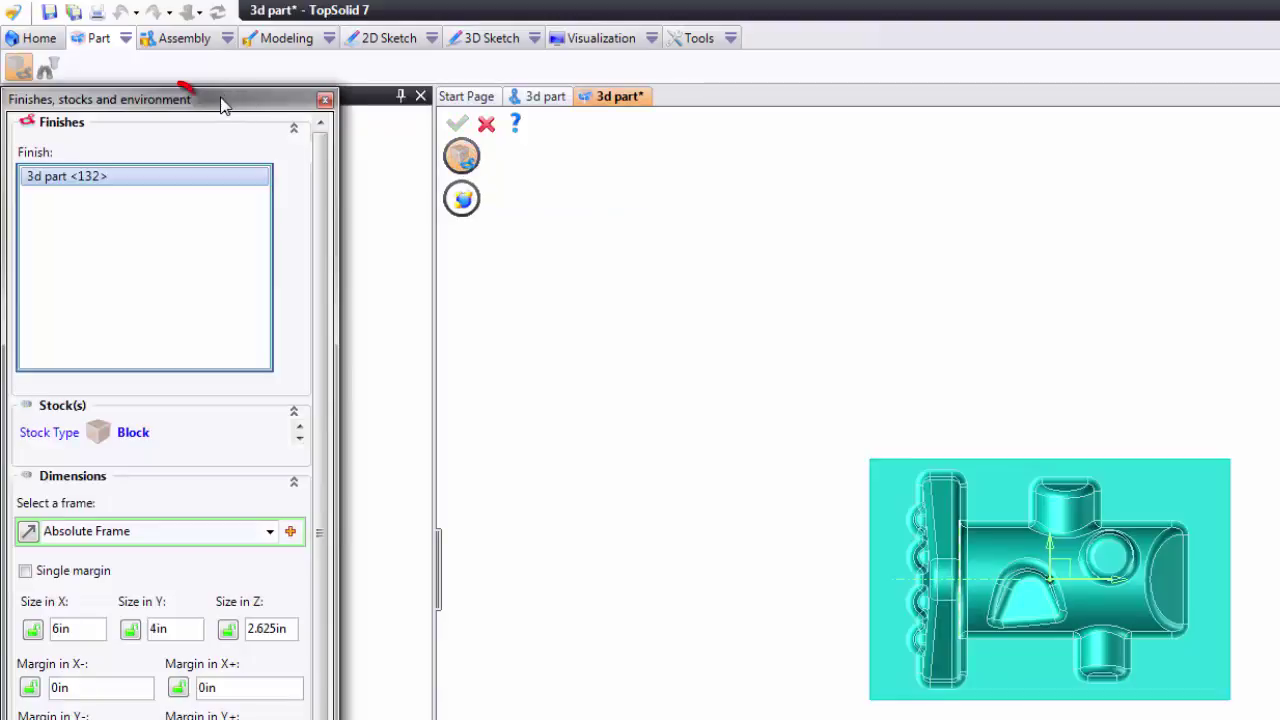
{"action": "double_click", "coordinate": [220, 106]}
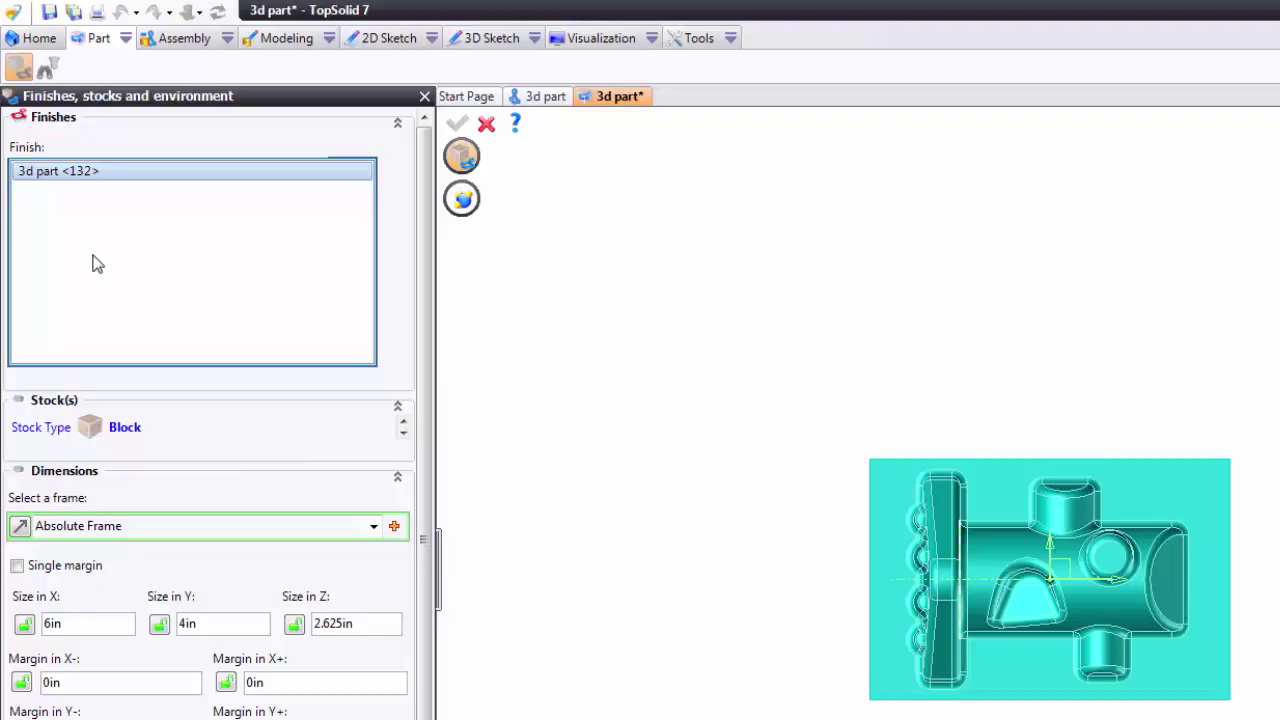
{"action": "left_click", "coordinate": [934, 491]}
{"action": "left_click", "coordinate": [897, 505]}
- Try Cylinder as the stock type, then return to a 6 × 4 × 2.625 in Block
{"action": "left_click", "coordinate": [37, 432]}
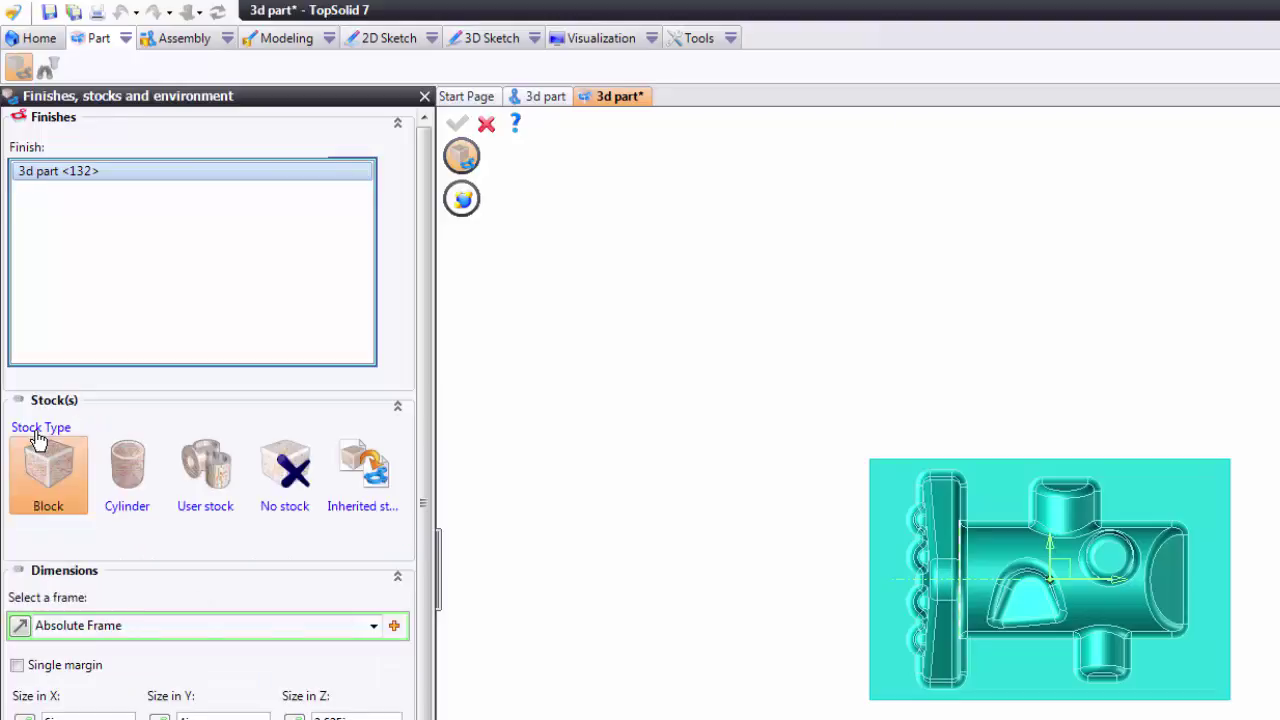
{"action": "left_click", "coordinate": [126, 486]}
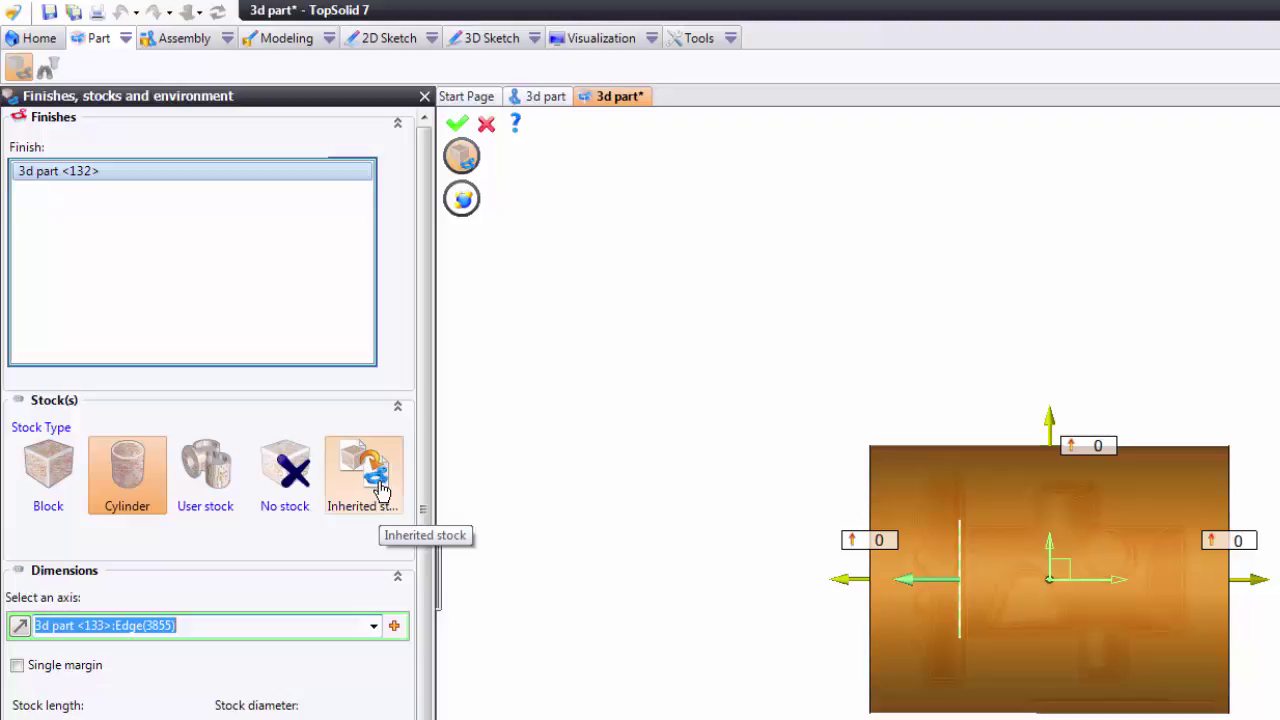
{"action": "left_click", "coordinate": [48, 500]}
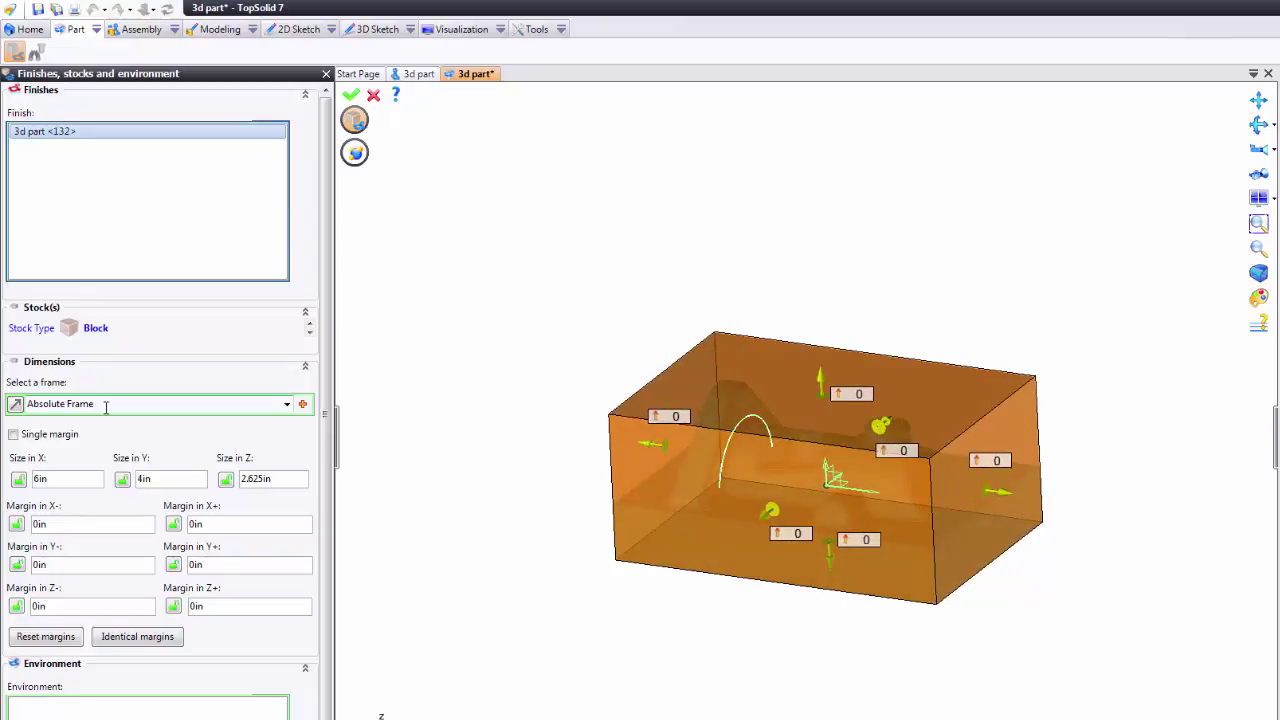
- Enable Single margin at 0.125 in, enlarging the block to 6.25 × 4.25 × 2.875 in
{"action": "left_click", "coordinate": [302, 404]}
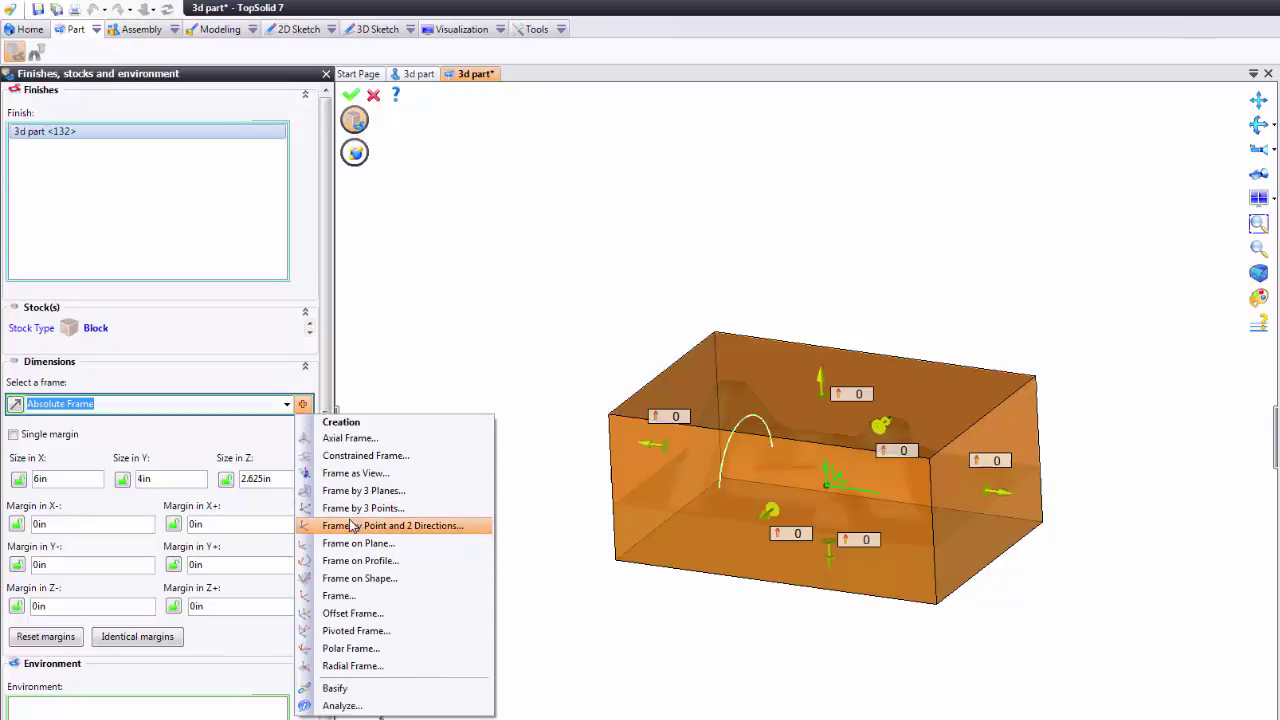
{"action": "left_click", "coordinate": [125, 403]}
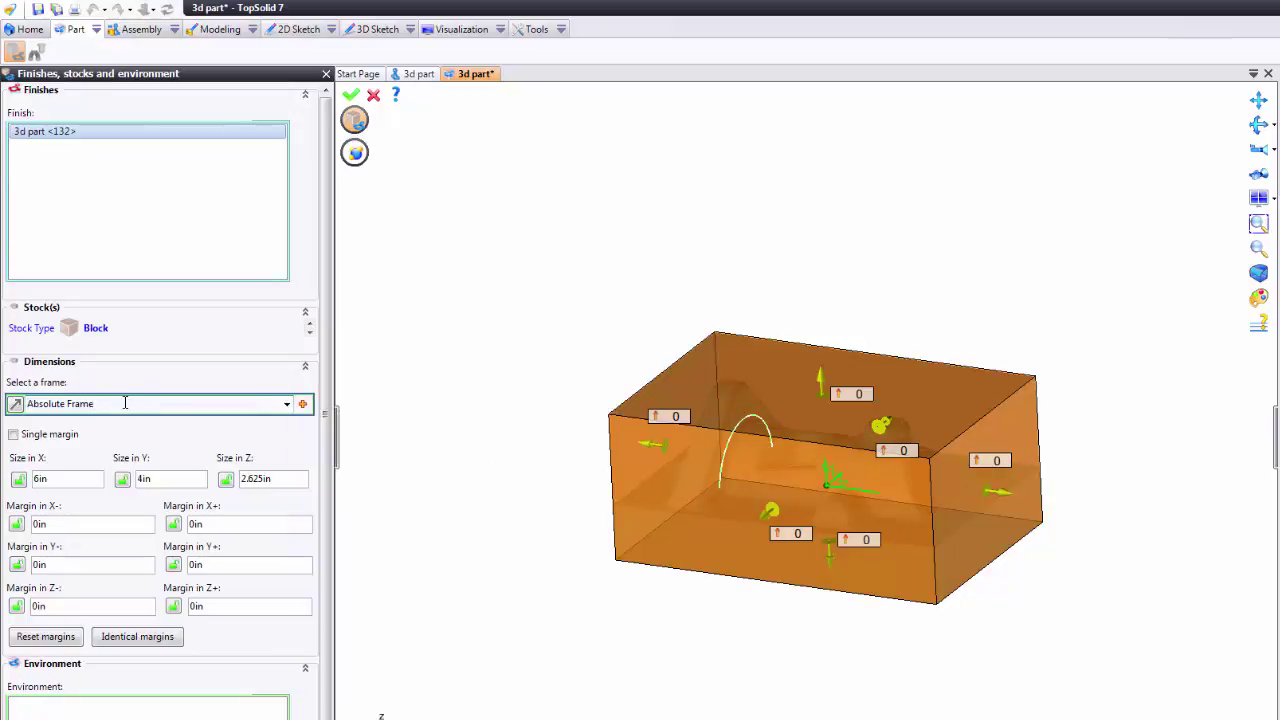
{"action": "left_click", "coordinate": [50, 438]}
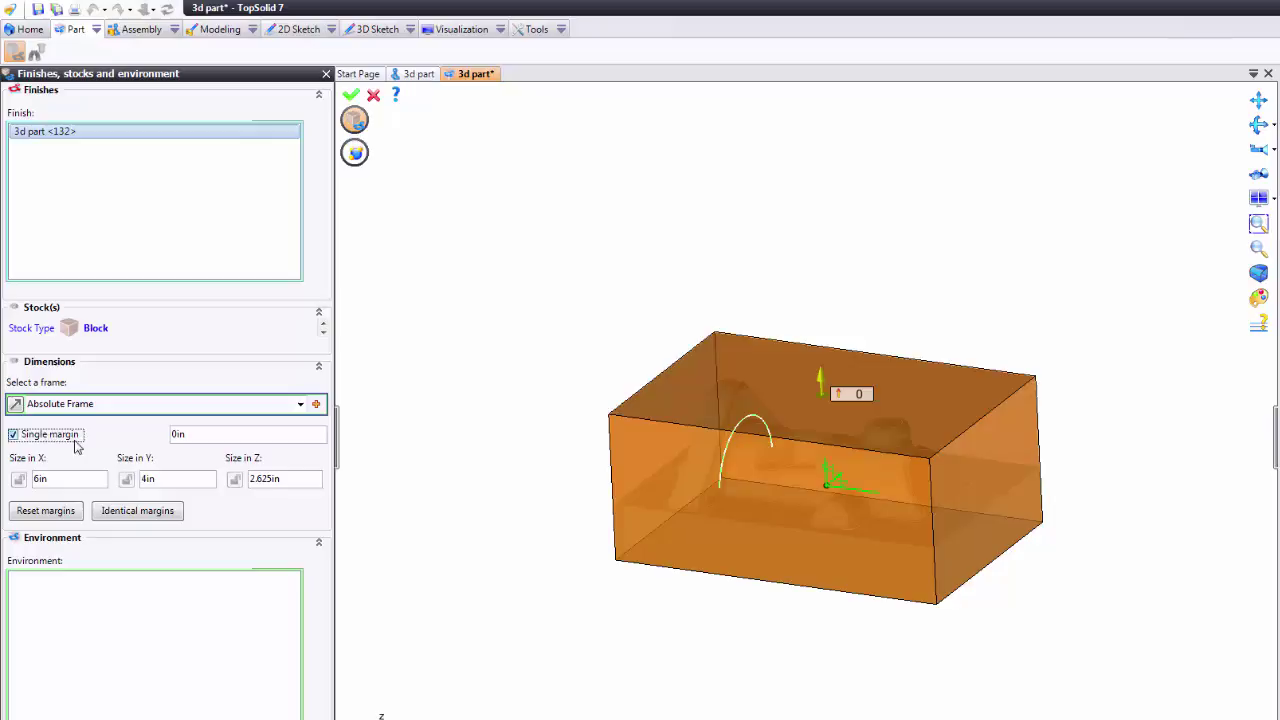
{"action": "left_click", "coordinate": [226, 438]}
{"action": "key", "text": "BackSpace"}
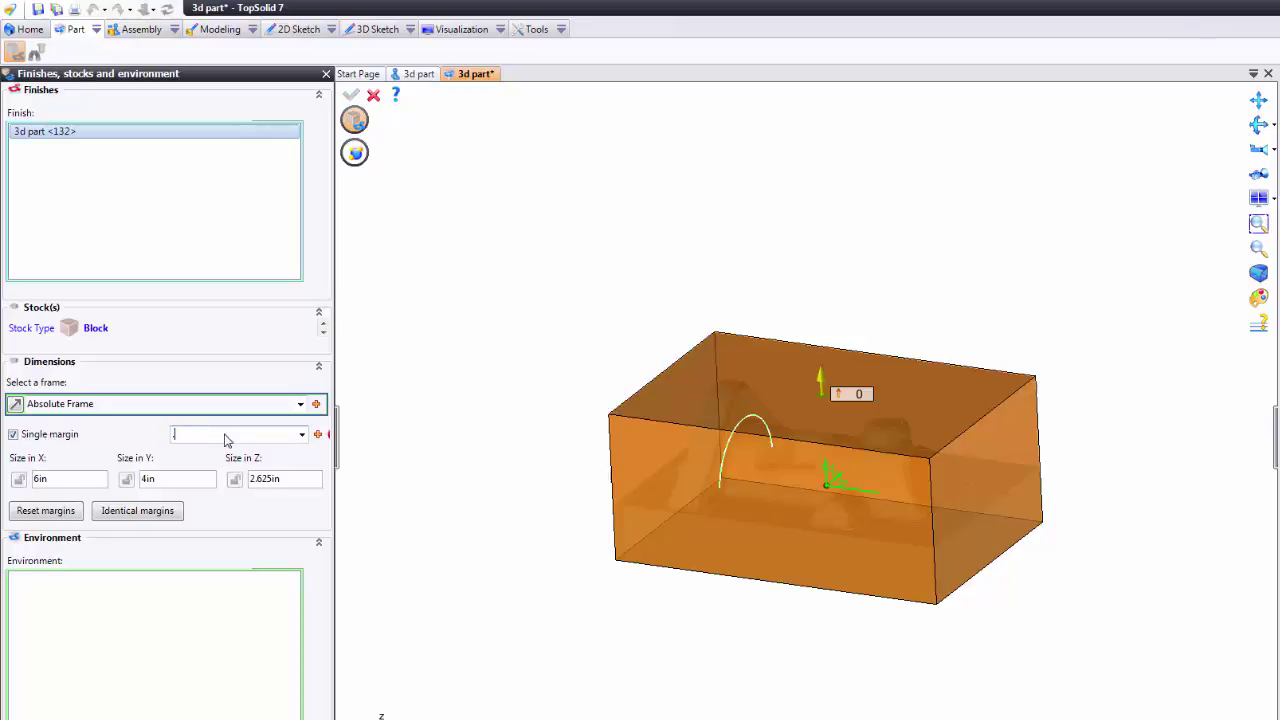
{"action": "key", "text": "Tab"}
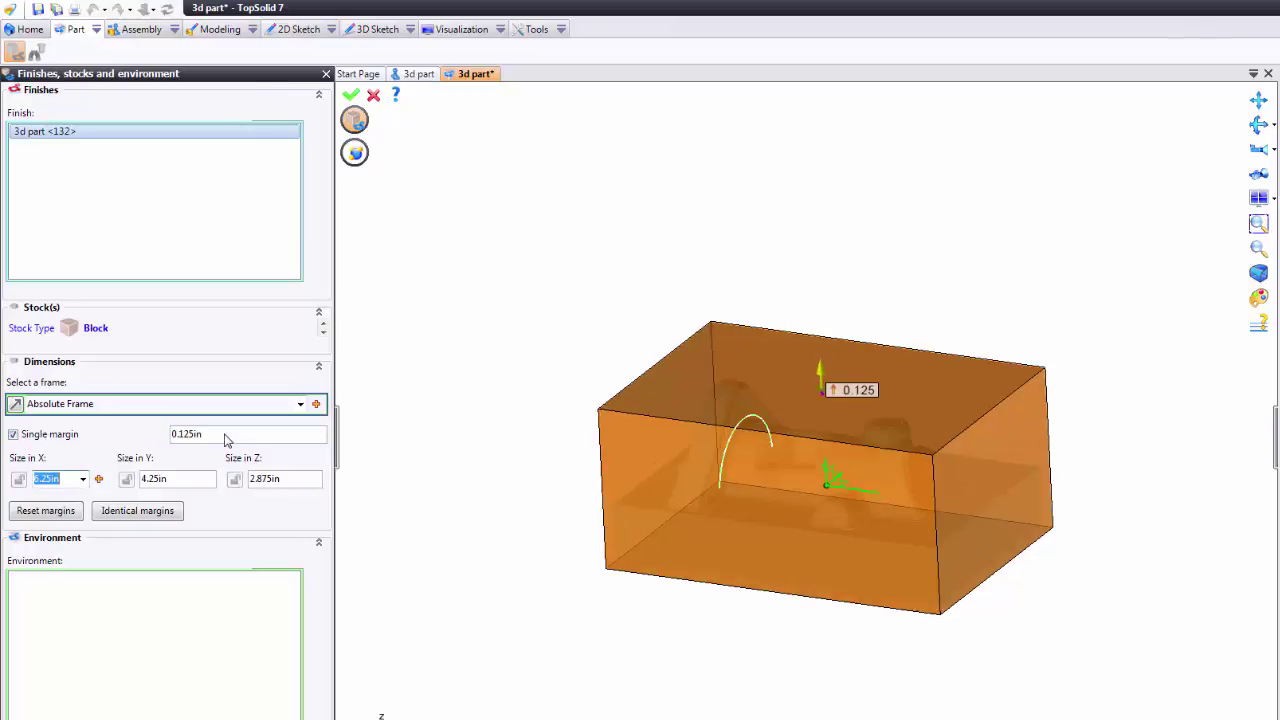
{"action": "key", "text": "ctrl+1"}
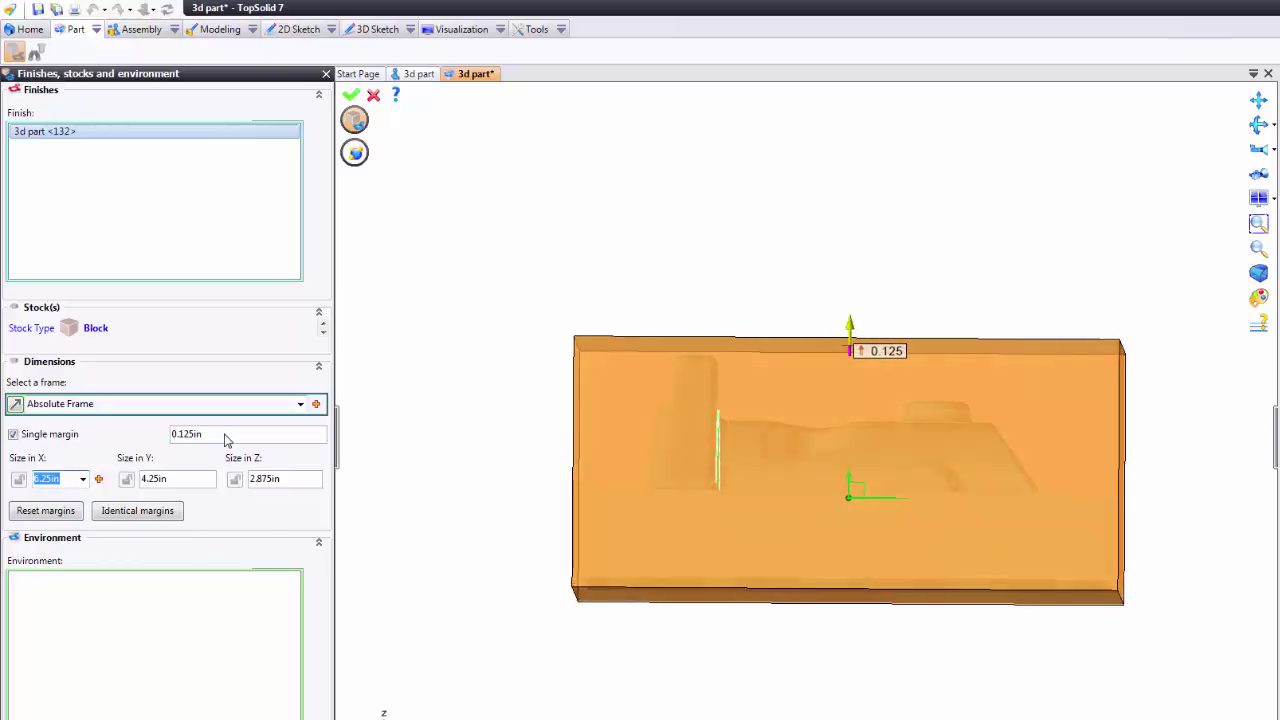
{"action": "key", "text": "ctrl+0"}
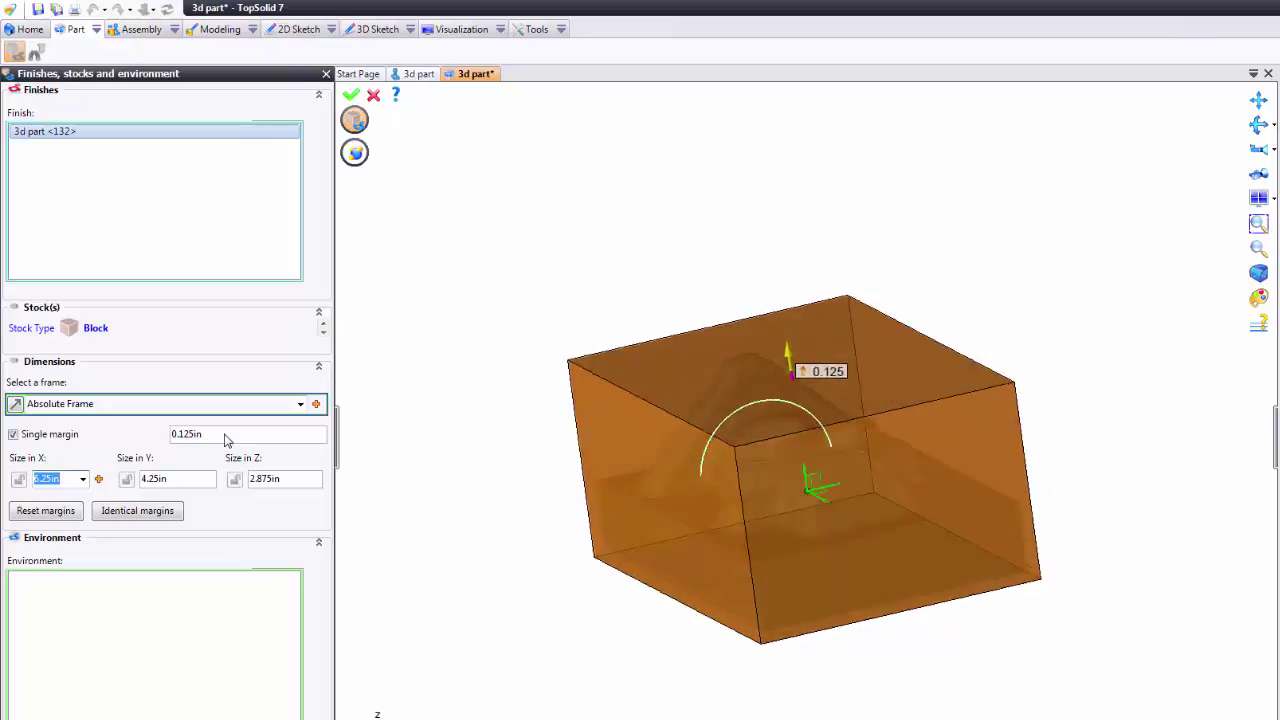
- Set individual margins: X- 0.125, Y- 0.5, Z- 0.25, X+ 0.1, Y+ 0.1, Z+ 0.1 in
{"action": "left_click", "coordinate": [14, 434]}
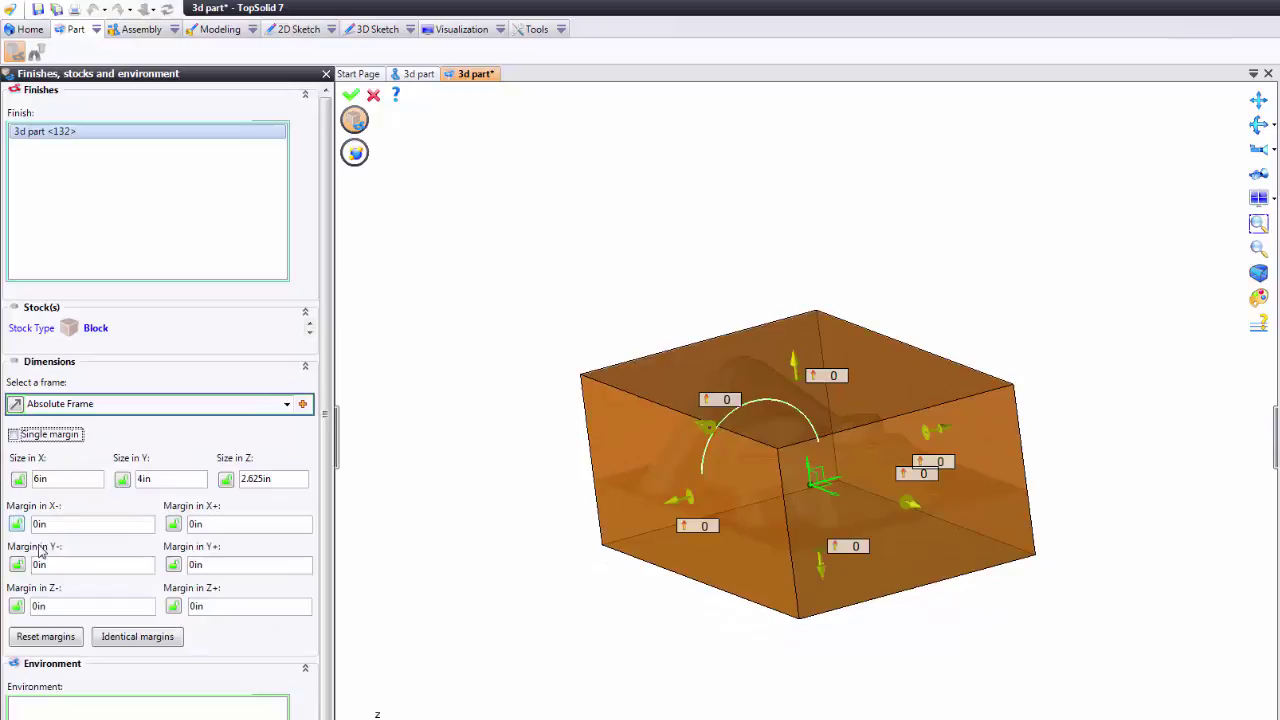
{"action": "left_click", "coordinate": [87, 528]}
{"action": "type", "text": "0.125"}
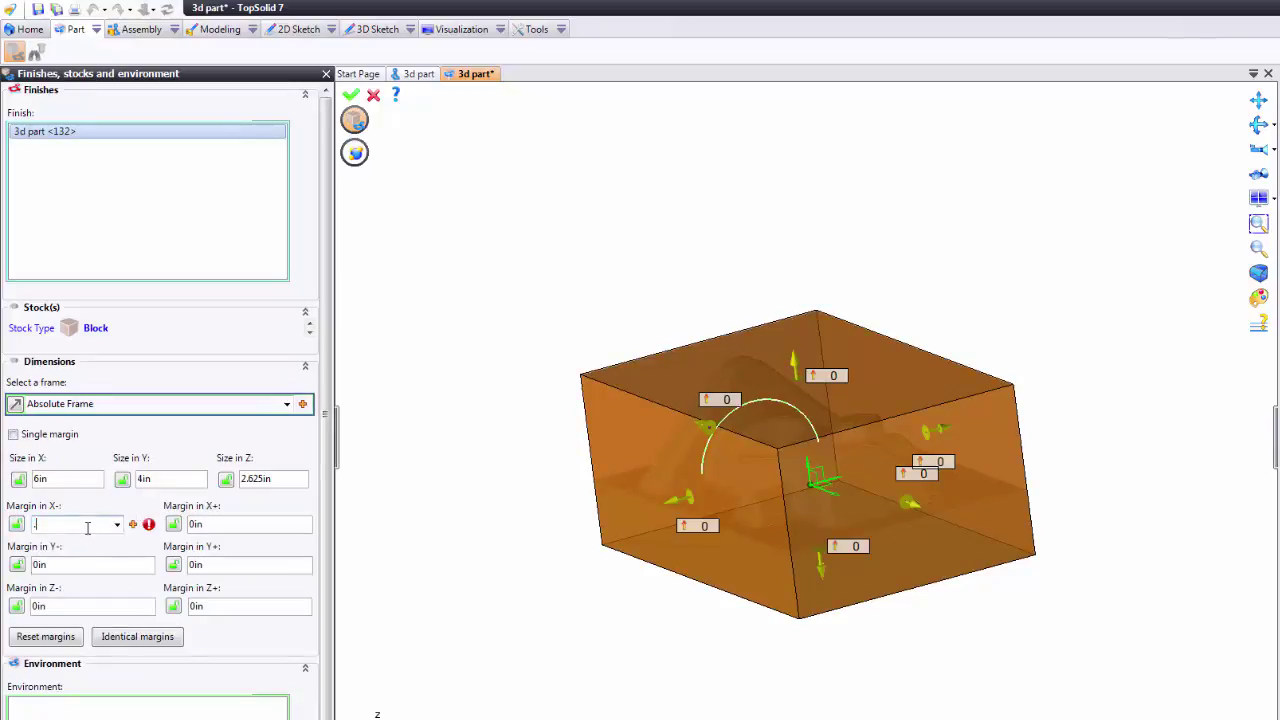
{"action": "key", "text": "Tab"}
{"action": "type", "text": "0.5"}
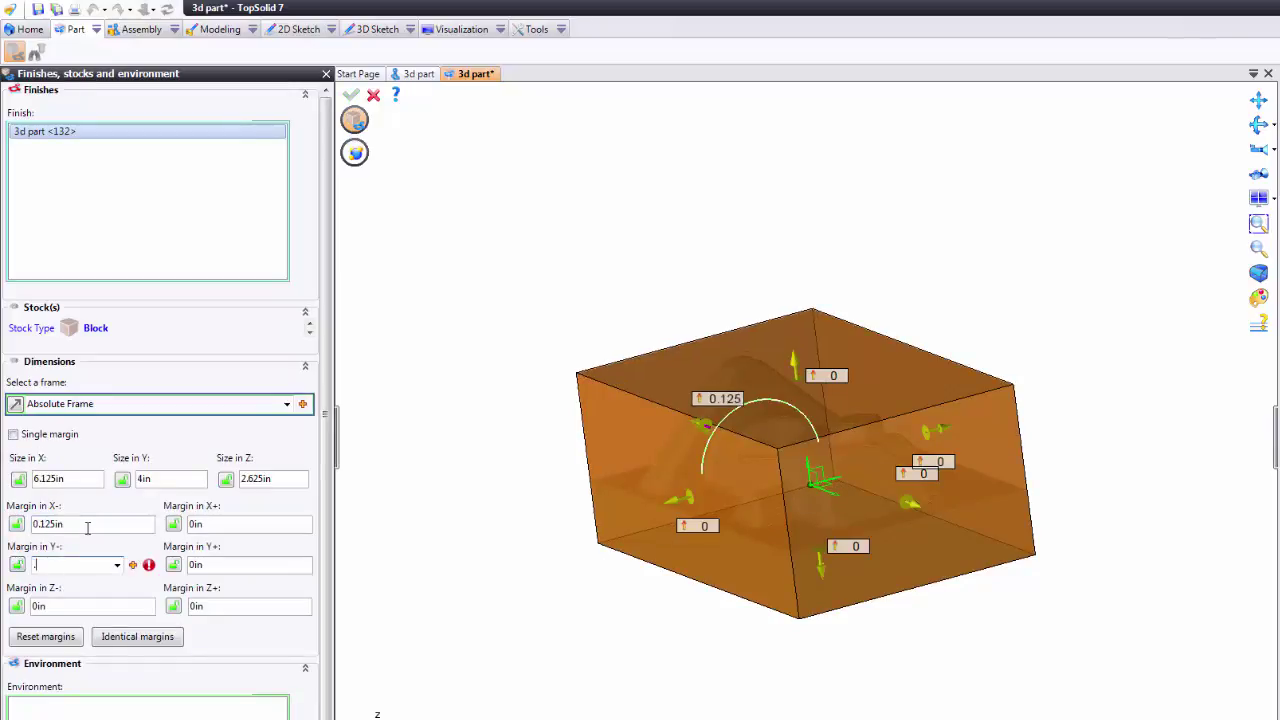
{"action": "key", "text": "Tab"}
{"action": "type", "text": ".25"}
{"action": "key", "text": "Tab"}
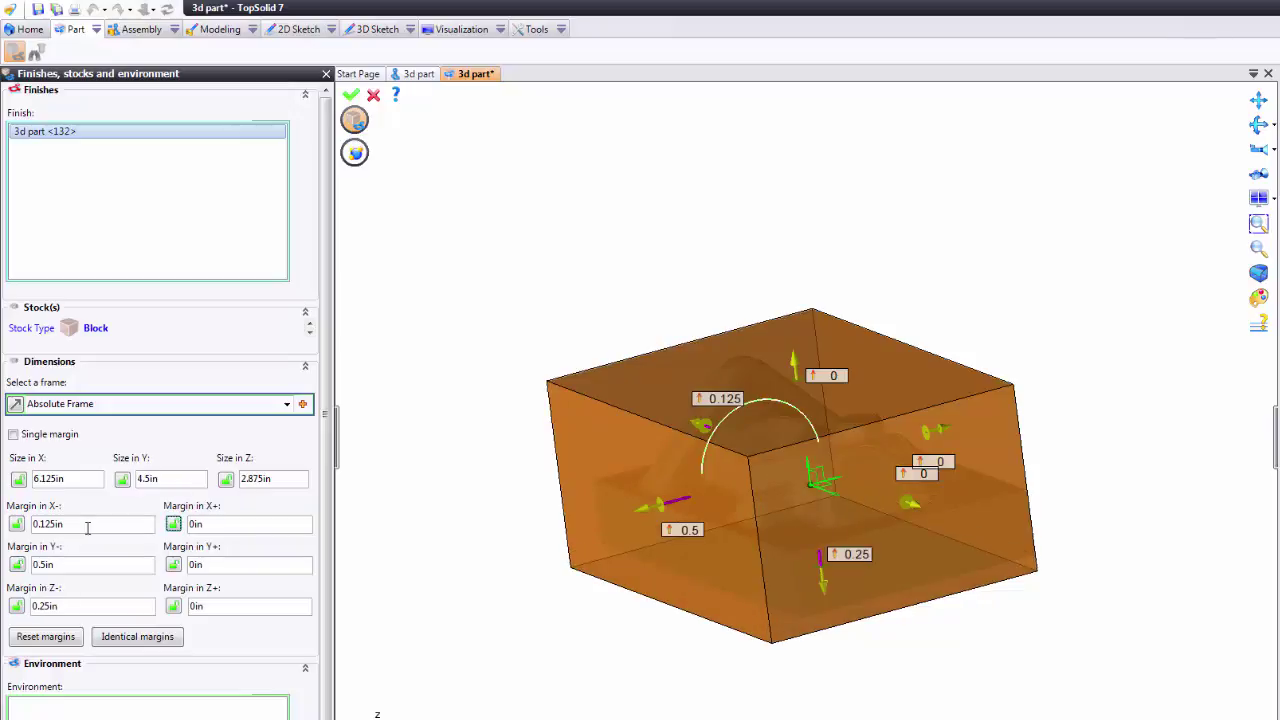
{"action": "type", "text": "0.1"}
{"action": "key", "text": "Tab"}
{"action": "type", "text": "0.1"}
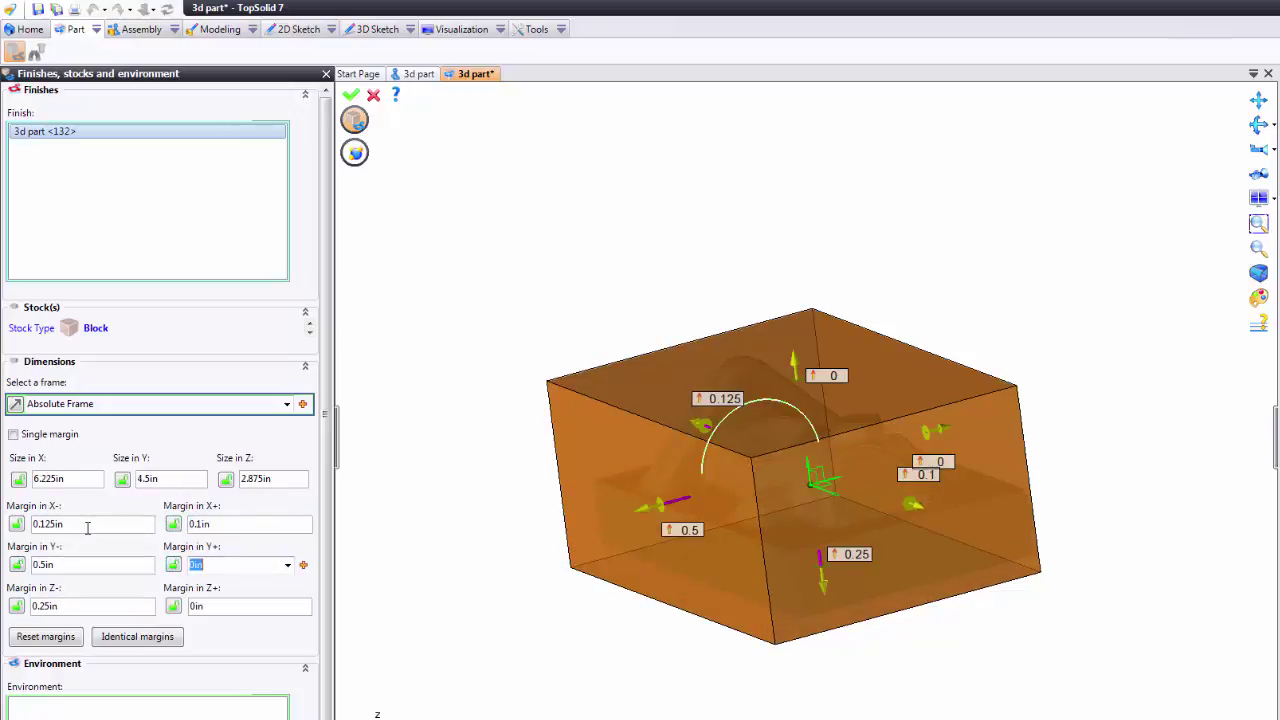
{"action": "key", "text": "Tab"}
{"action": "type", "text": ".1"}
{"action": "key", "text": "Tab"}
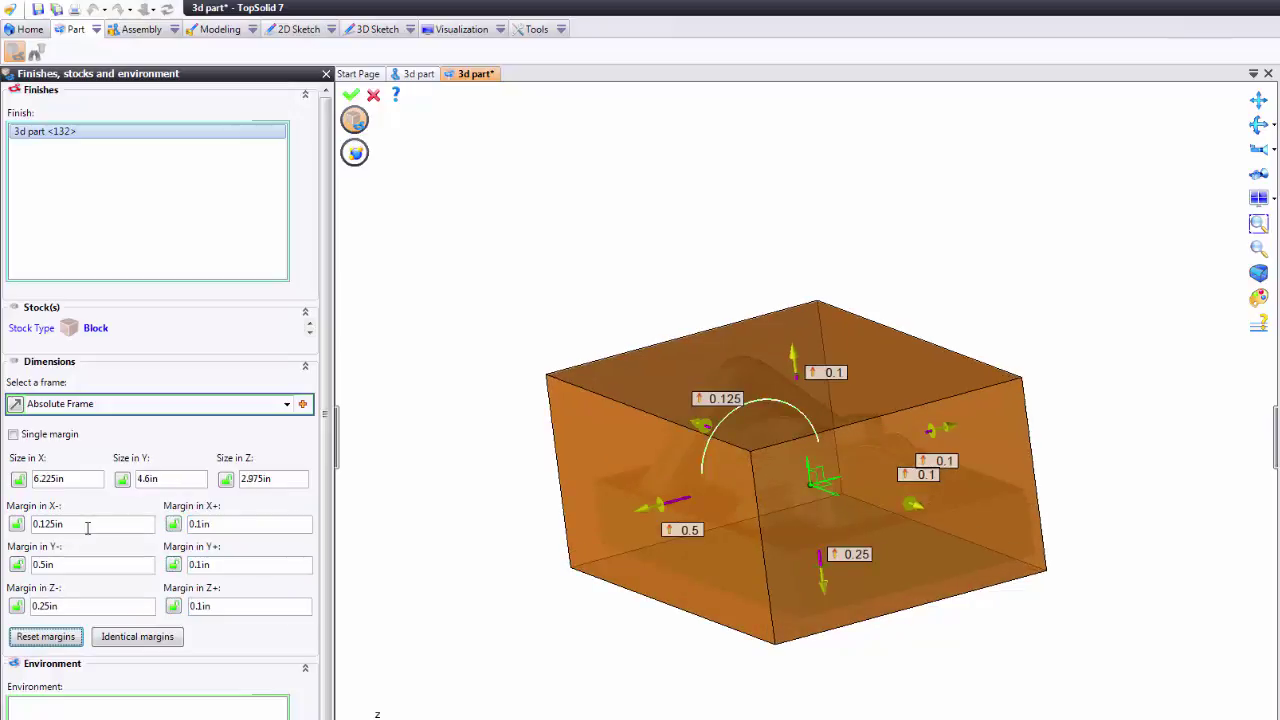
- Change the X+ margin to 0.25 in, making the block 6.375 × 4.6 × 2.975 in
{"action": "left_click", "coordinate": [537, 634]}
{"action": "key", "text": "Right"}
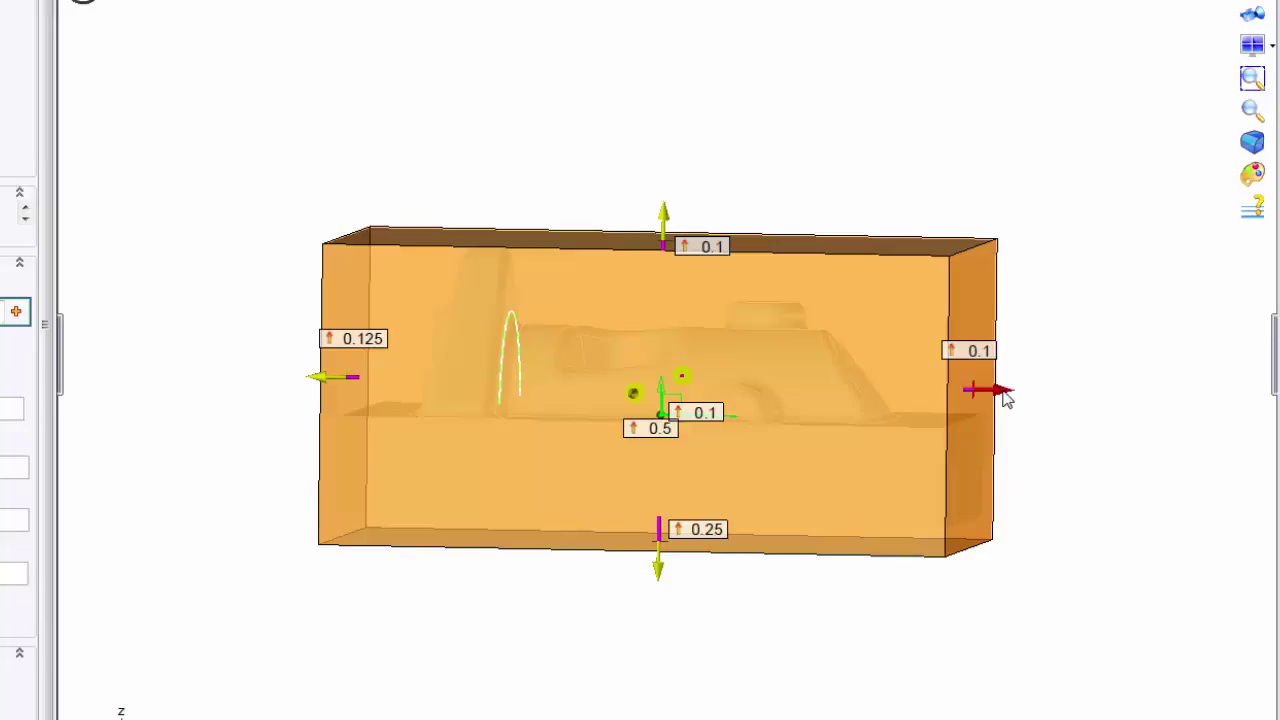
{"action": "mouse_move", "coordinate": [1055, 398]}
{"action": "left_mouse_down"}
{"action": "mouse_move", "coordinate": [1134, 405]}
{"action": "mouse_move", "coordinate": [1027, 400]}
{"action": "mouse_move", "coordinate": [1077, 400]}
{"action": "left_mouse_up"}
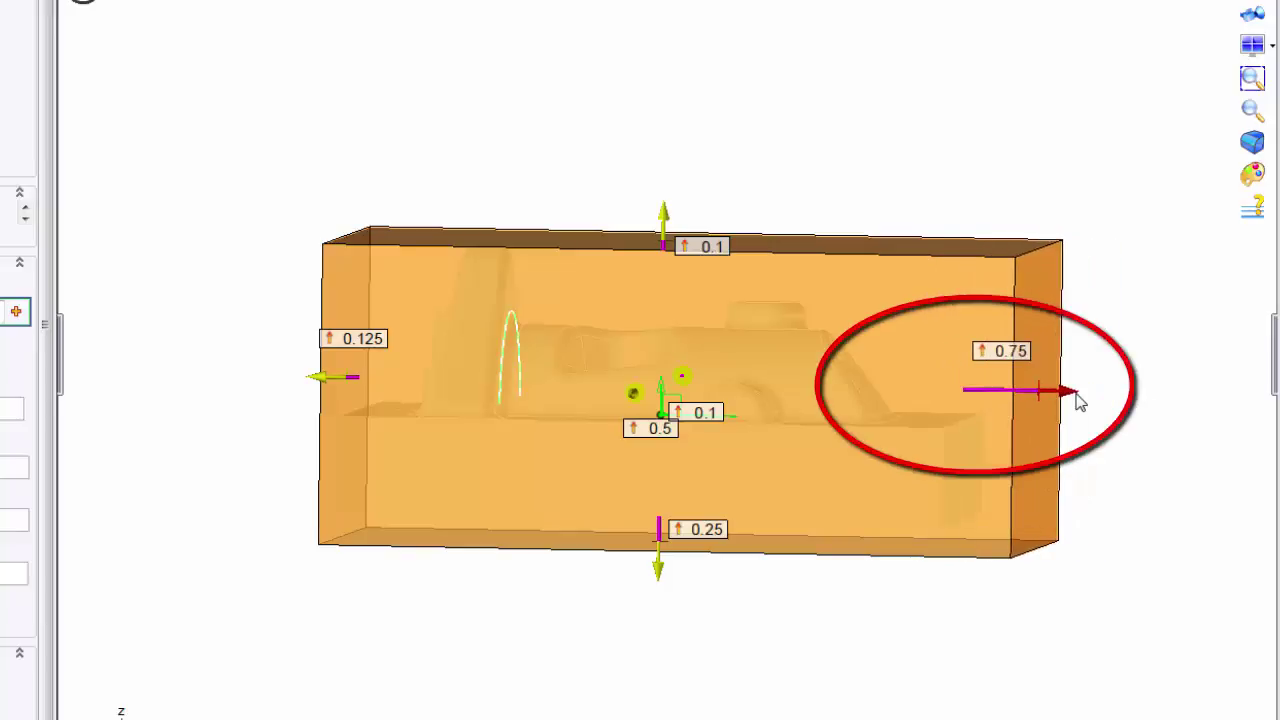
{"action": "left_click", "coordinate": [1012, 357]}
{"action": "type", "text": "0.25"}
{"action": "key", "text": "Return"}
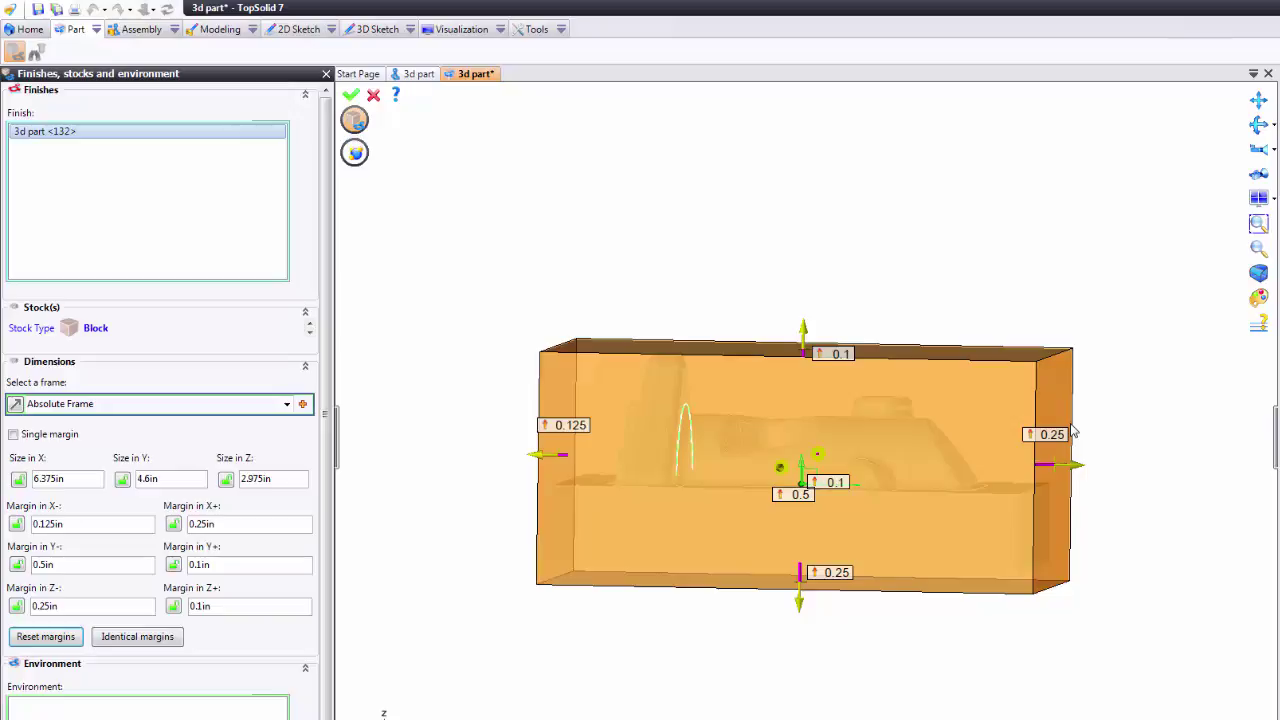
{"action": "middle_click_drag", "start_coordinate": [1073, 432], "coordinate": [622, 380]}
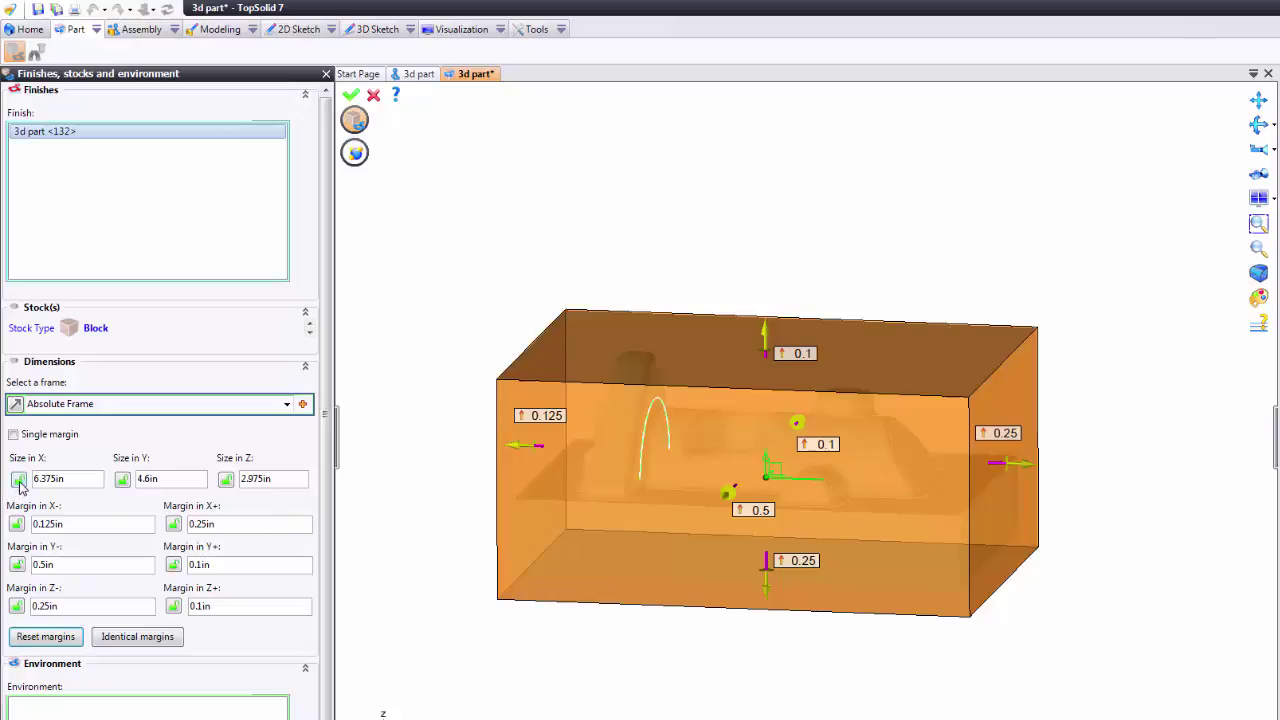
- Lock the block size to 6.5 in X, 5 in Y and 3 in Z
{"action": "left_click", "coordinate": [60, 480]}
{"action": "type", "text": "6"}
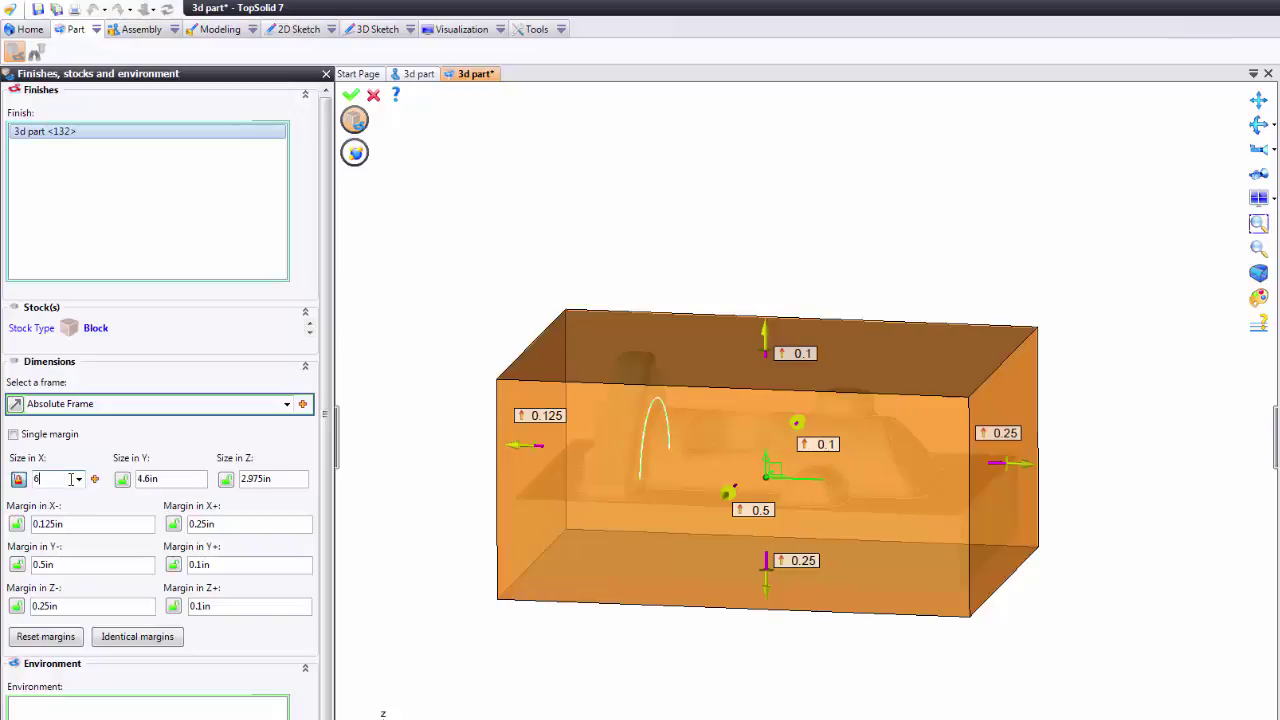
{"action": "type", "text": ".5"}
{"action": "key", "text": "Return"}
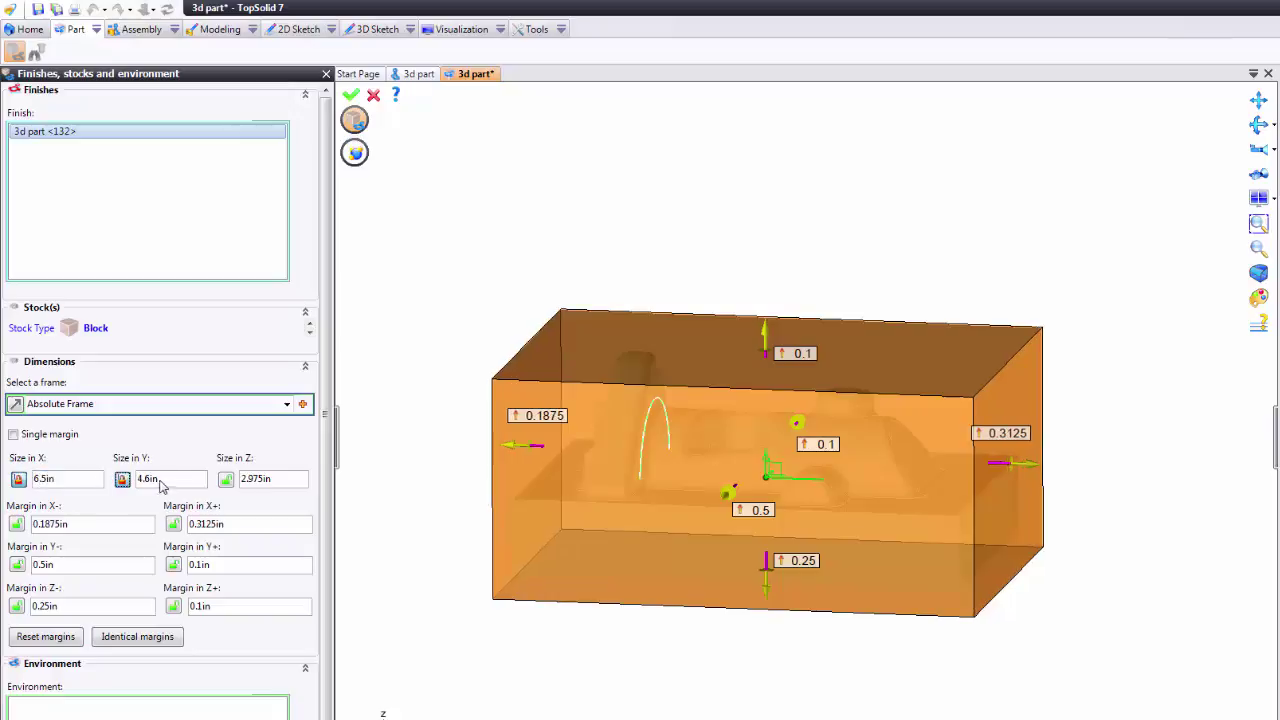
{"action": "left_click", "coordinate": [161, 479]}
{"action": "type", "text": "5"}
{"action": "key", "text": "Return"}
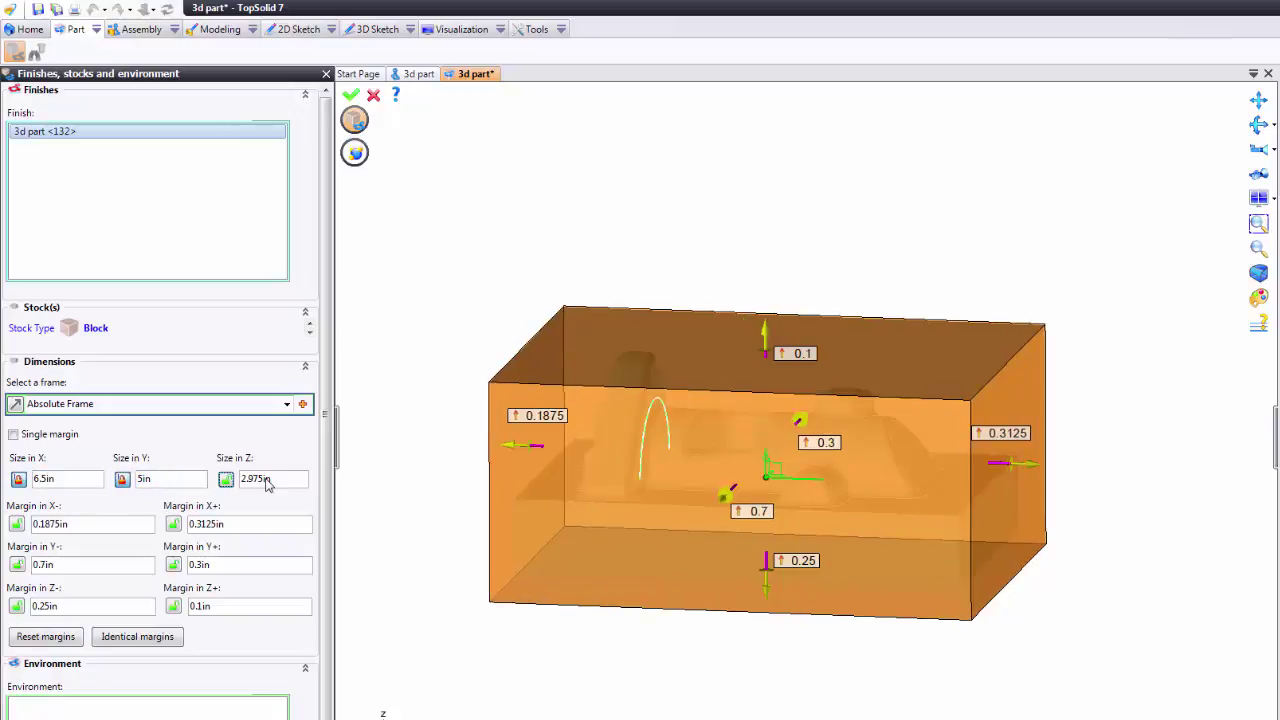
{"action": "left_click", "coordinate": [262, 480]}
{"action": "type", "text": "3"}
{"action": "key", "text": "Return"}
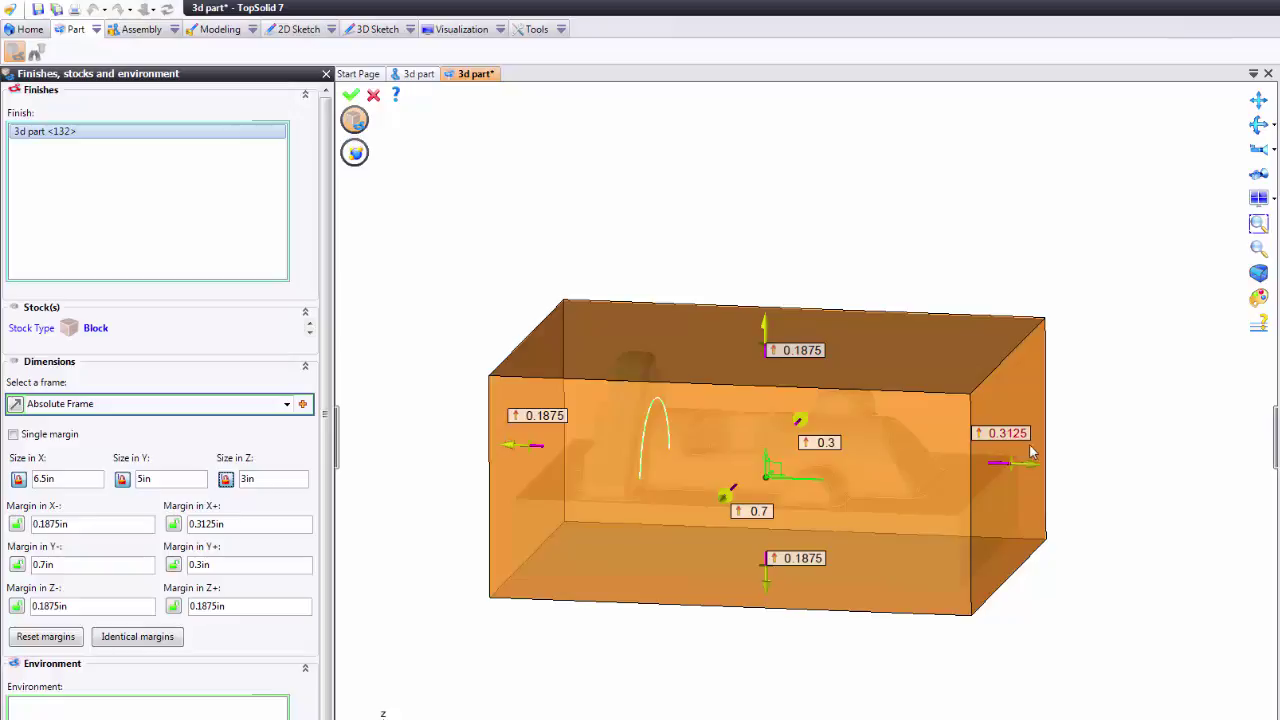
- Set the Z+ margin to 0.03 in, leaving a 0.345 in Z- margin
{"action": "middle_click_drag", "start_coordinate": [1034, 453], "coordinate": [180, 530]}
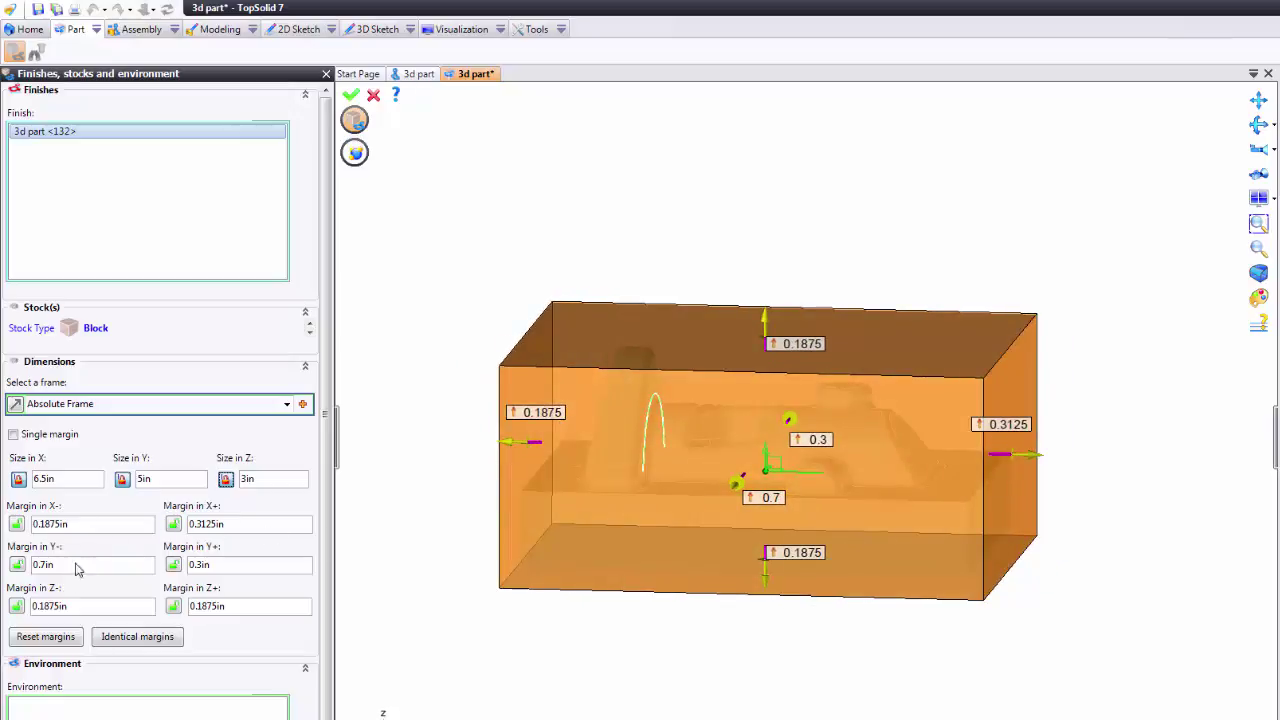
{"action": "left_click", "coordinate": [238, 607]}
{"action": "type", "text": ".03"}
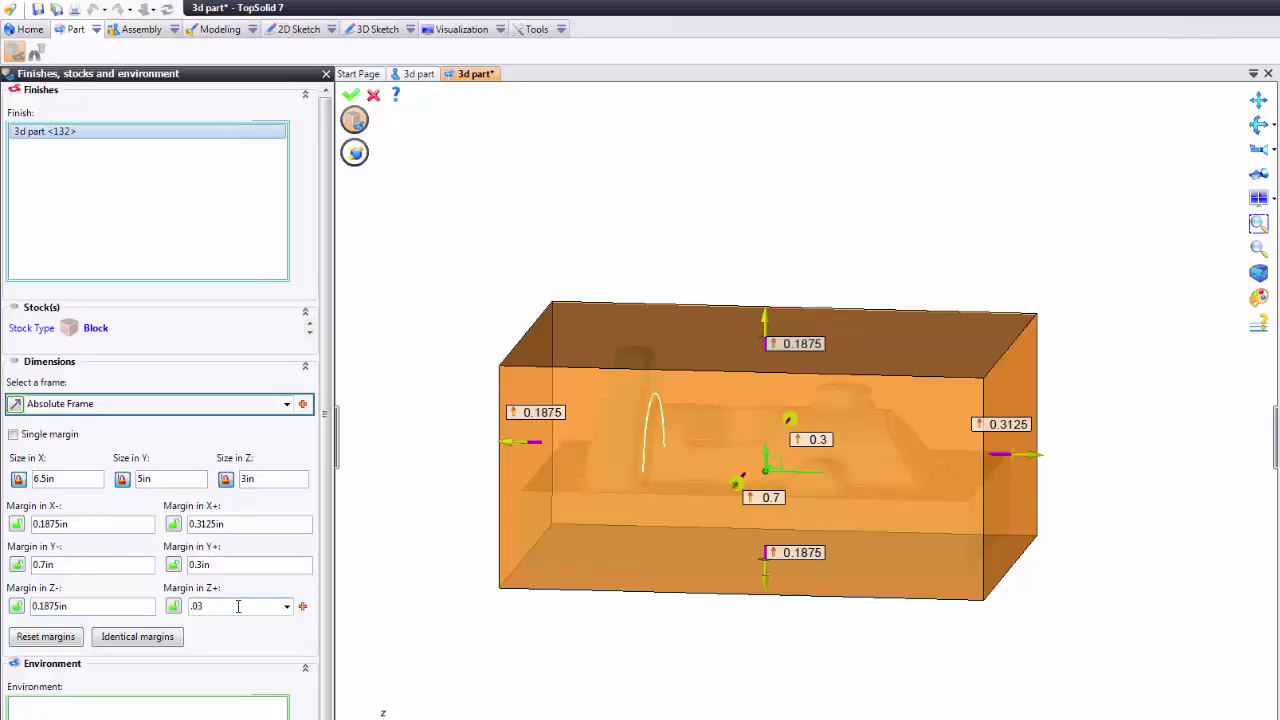
{"action": "key", "text": "Tab"}
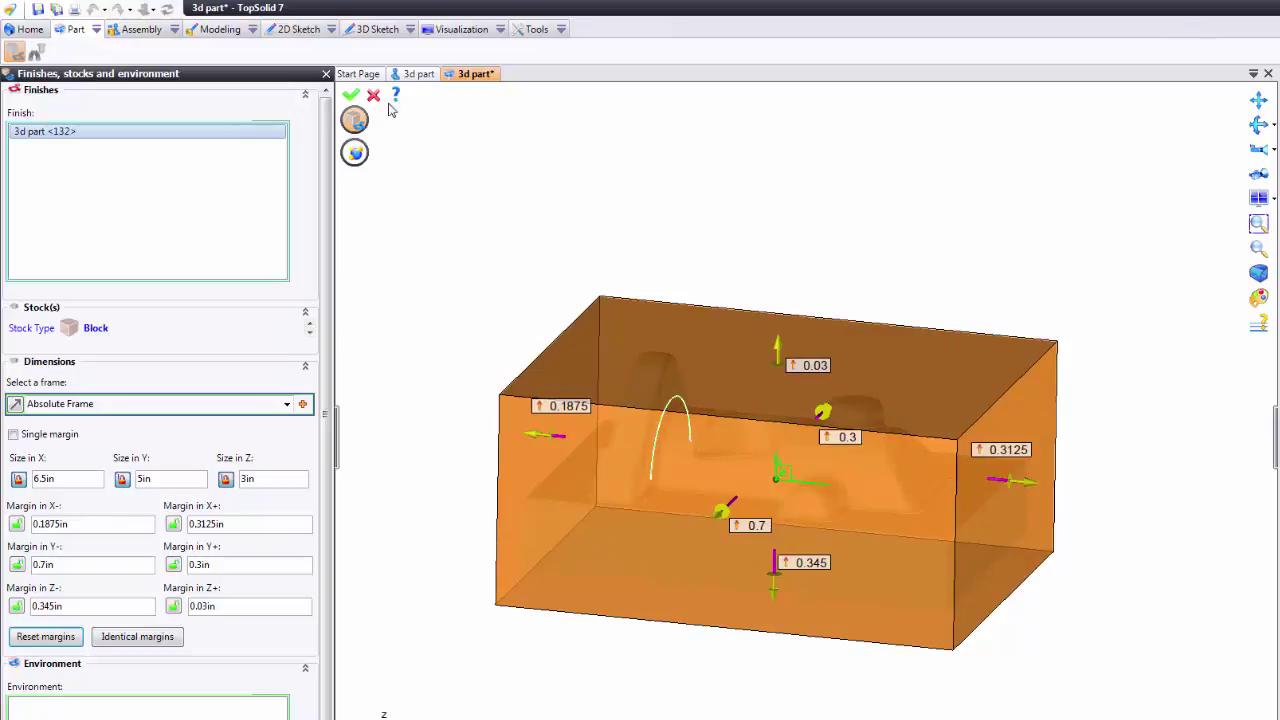
- Validate the block stock definition and save the 3d part document
{"action": "left_click", "coordinate": [351, 95]}
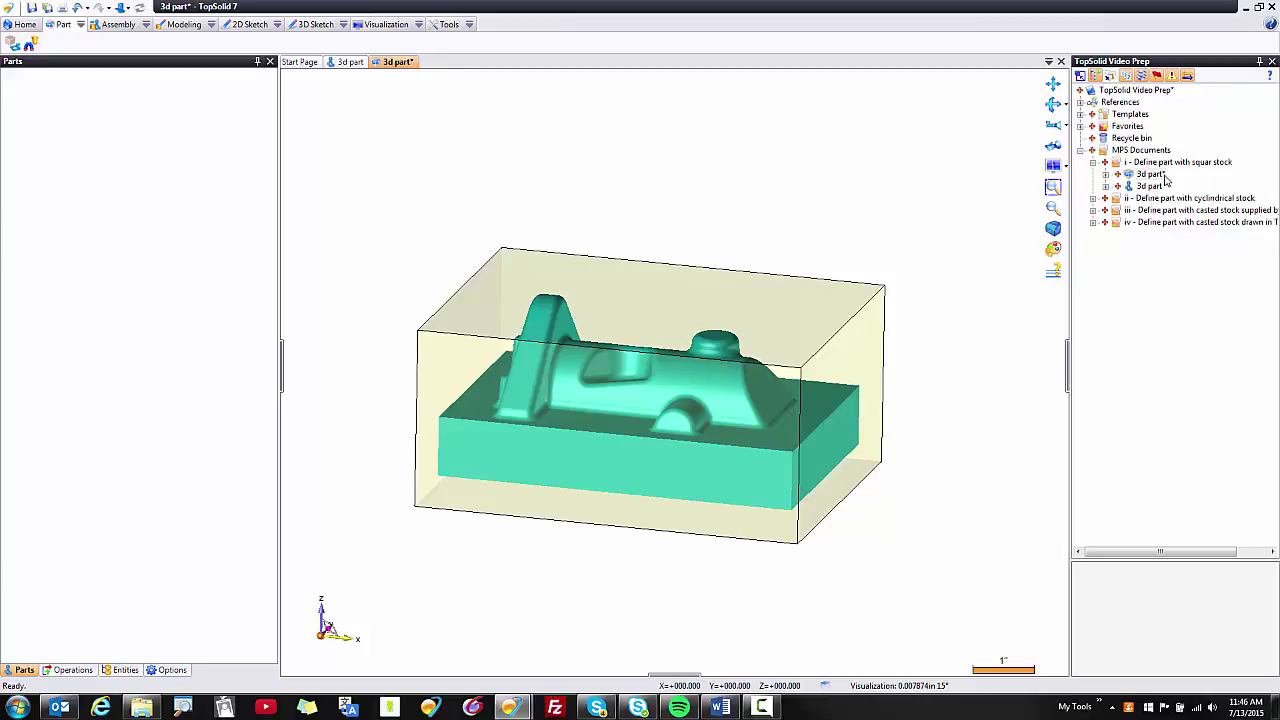
{"action": "left_click", "coordinate": [31, 7]}
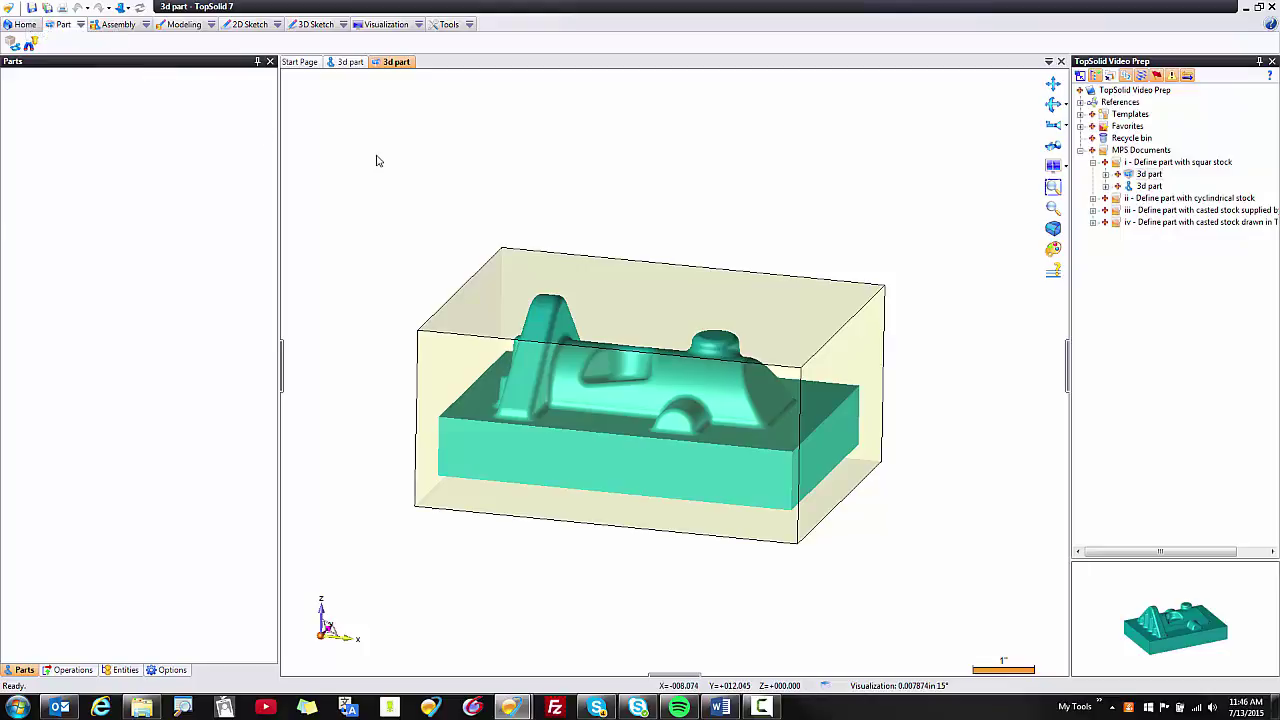